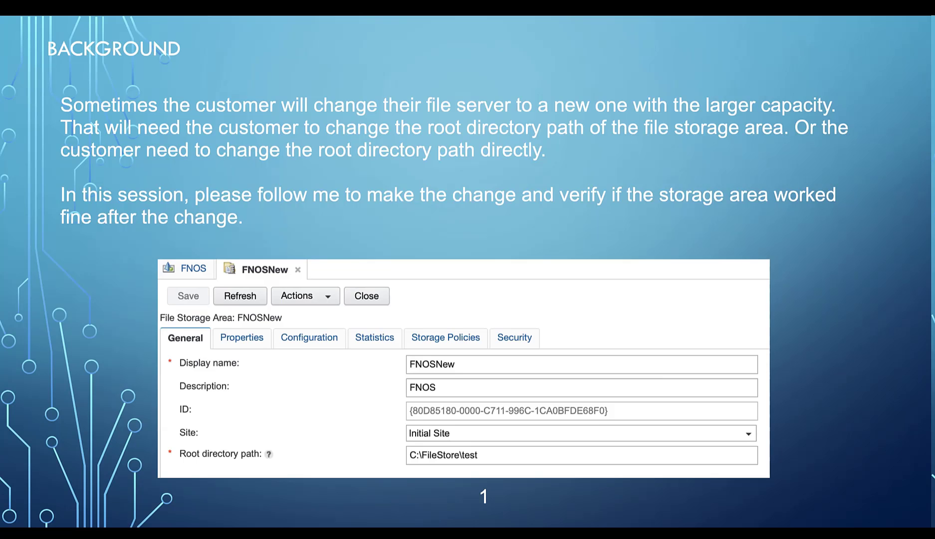
- Exit the Keynote slideshow and return to the FileNet console's FNOSNew storage area page
key("Escape")
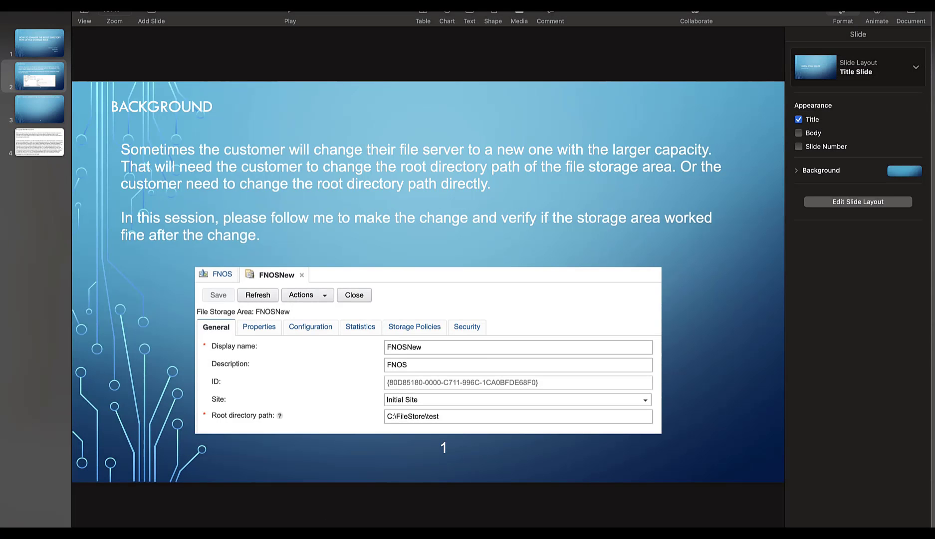
left_click(63, 533)
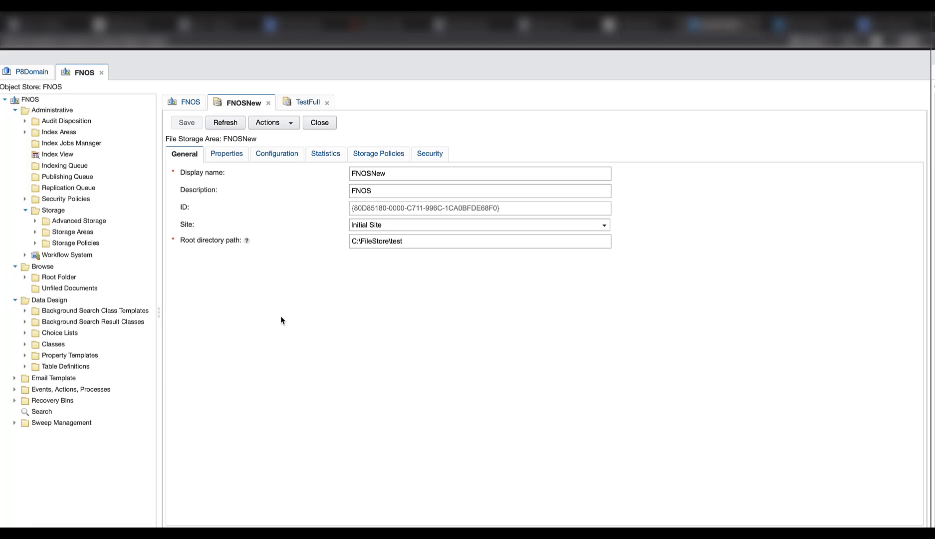
left_click(413, 241)
left_click_drag(414, 241, 349, 241)
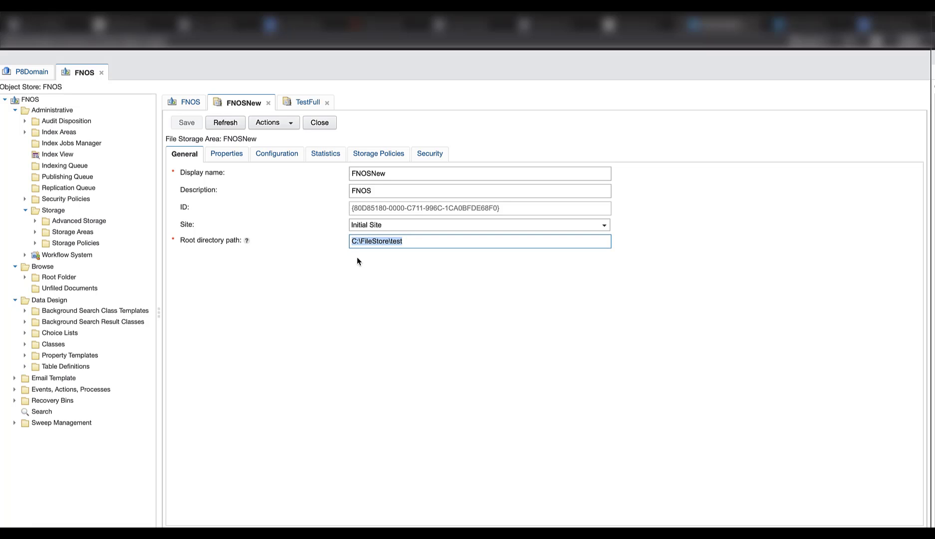
left_click(372, 278)
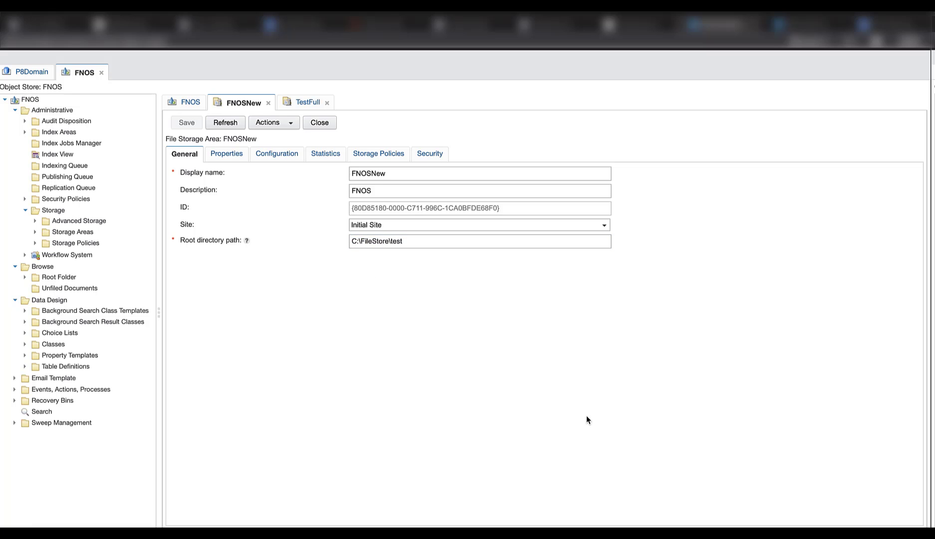
- In the remote Explorer, check the test folder and settle in C:\FileStore\Destination
left_click(645, 529)
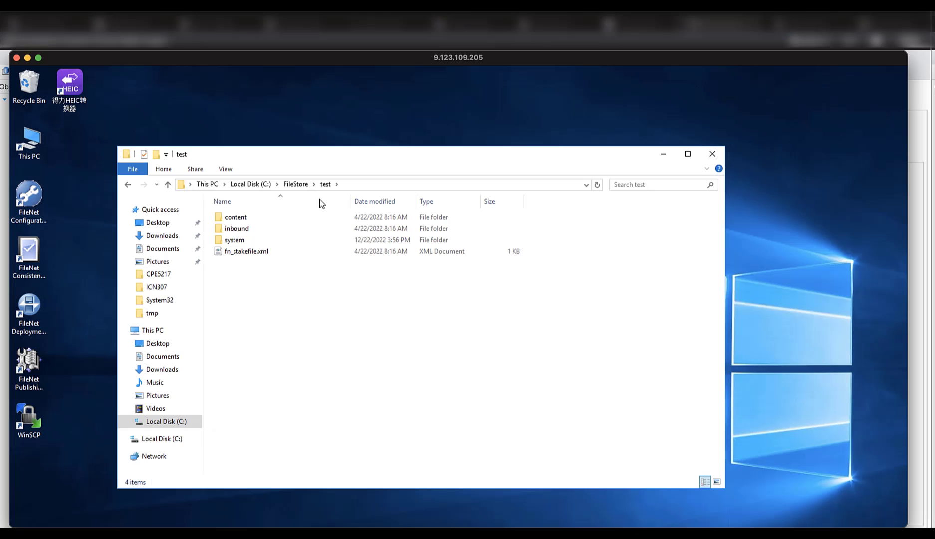
left_click(351, 184)
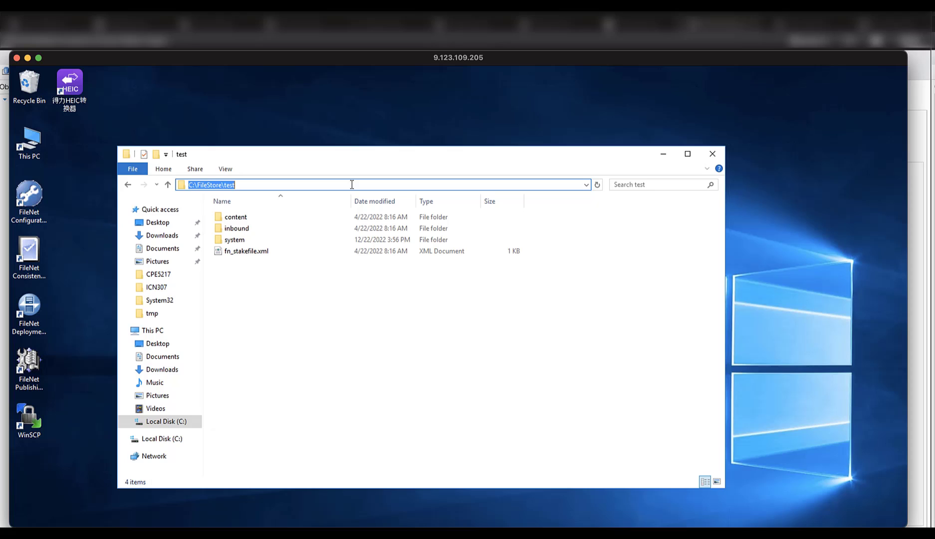
left_click(292, 320)
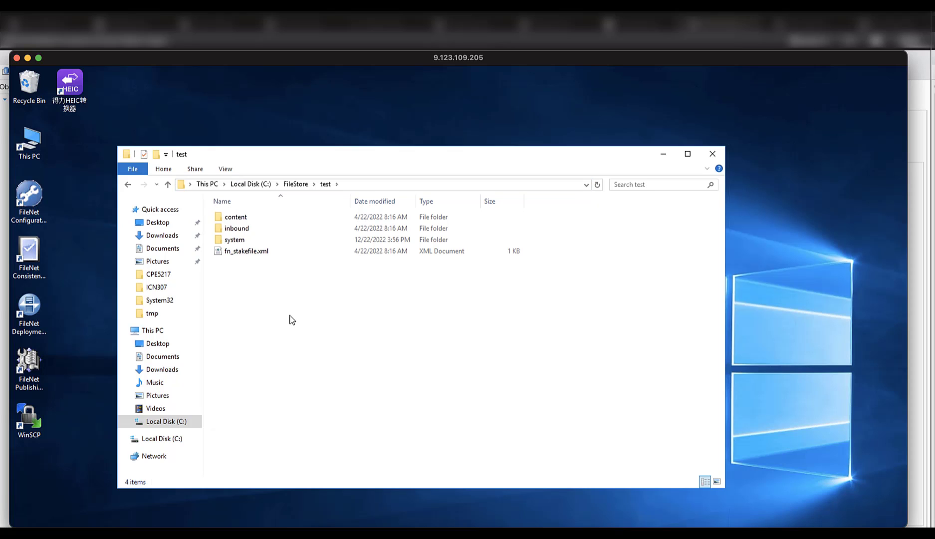
left_click(291, 186)
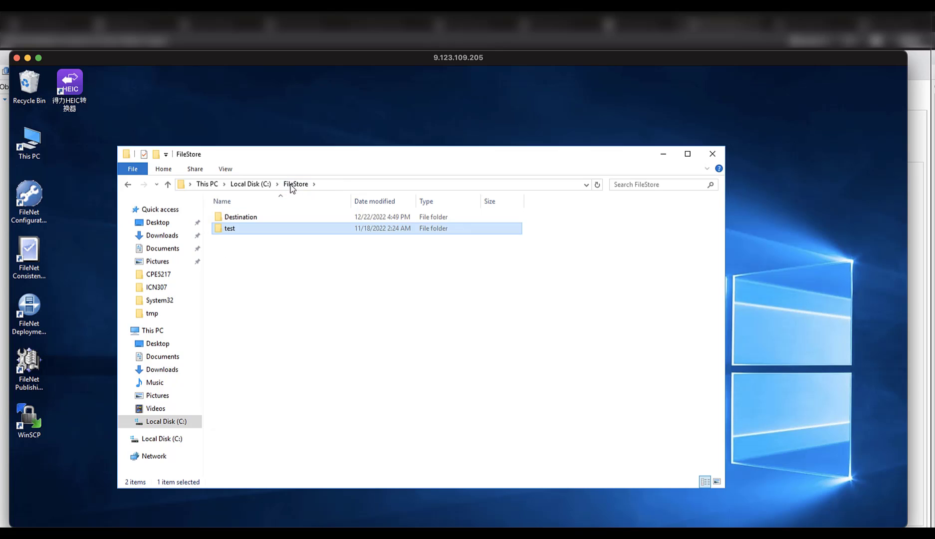
double_click(247, 217)
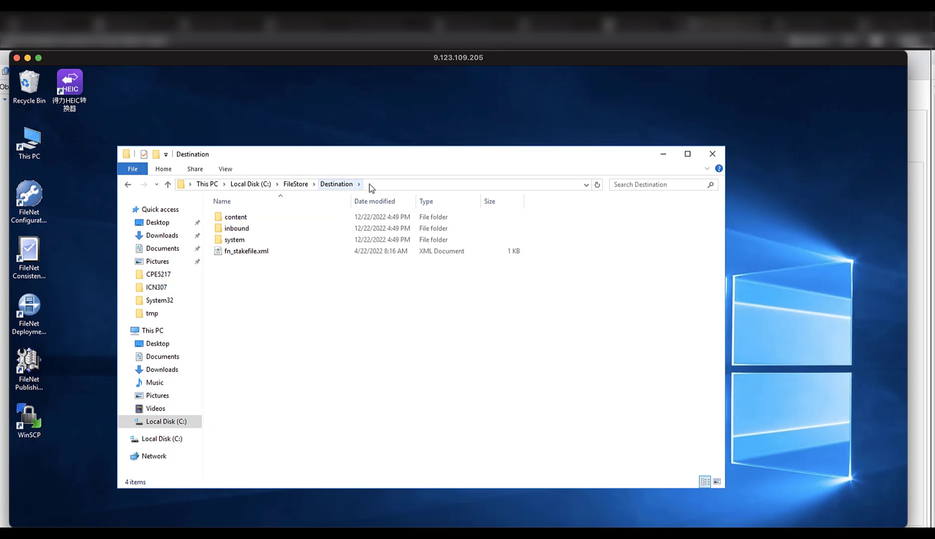
left_click(299, 185)
double_click(241, 229)
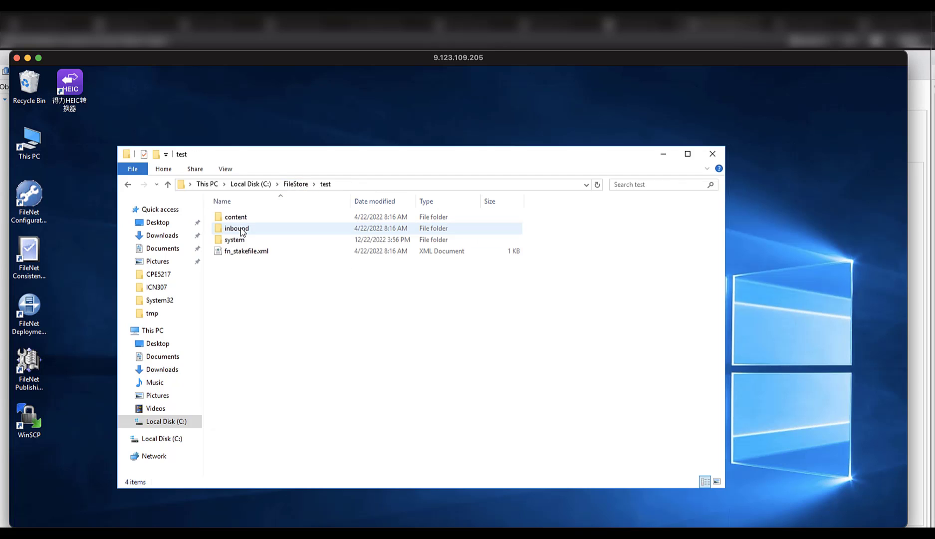
left_click(298, 184)
left_click(247, 220)
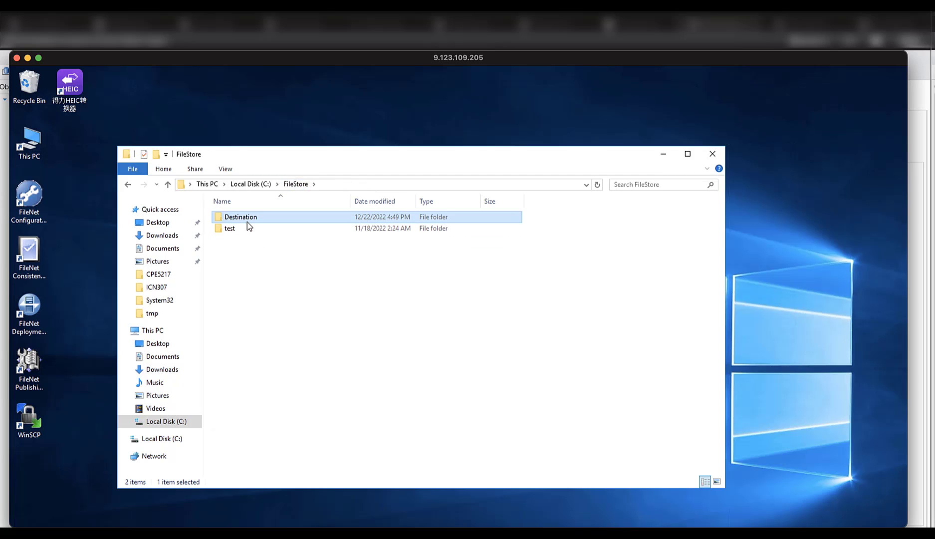
left_click(235, 218)
double_click(237, 218)
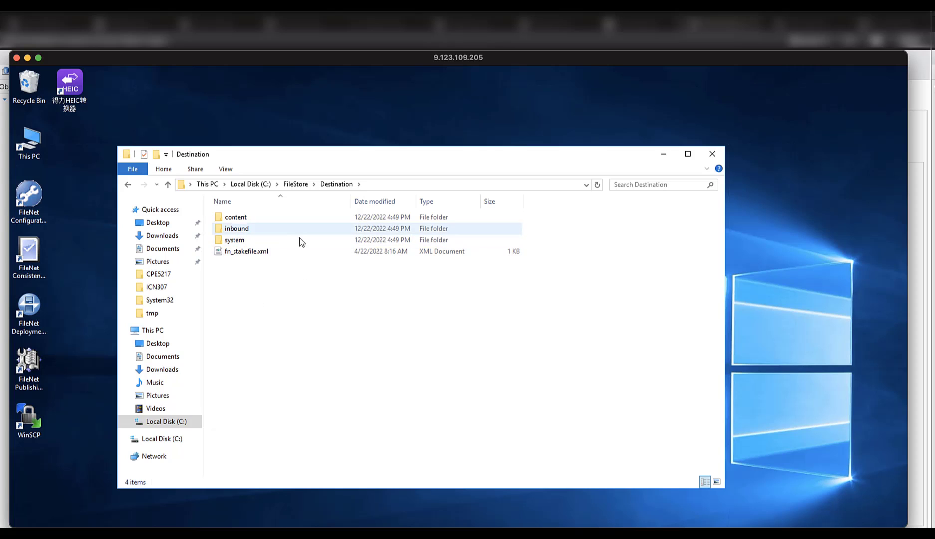
- Replace FNOSNew's root directory path with C:\FileStore\Destination copied from Explorer, and save
left_click(4, 496)
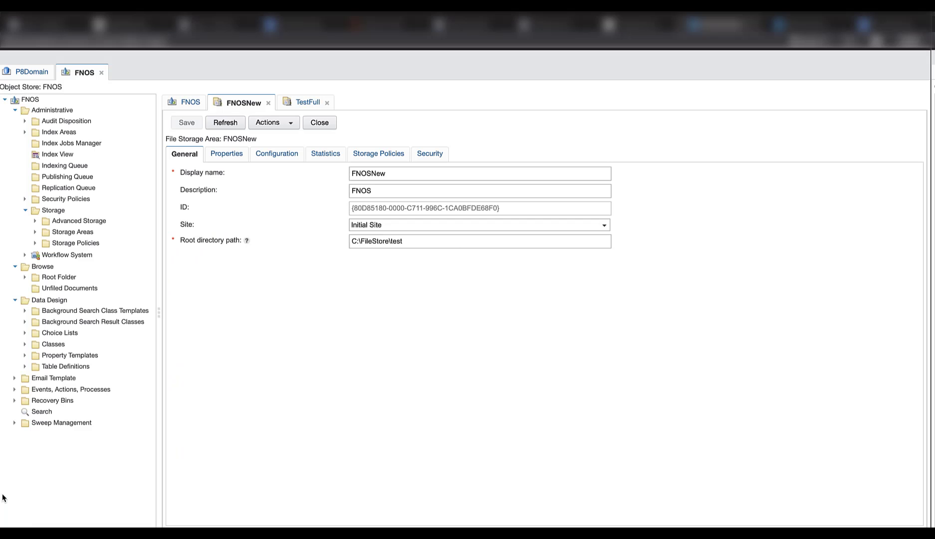
triple_click(409, 241)
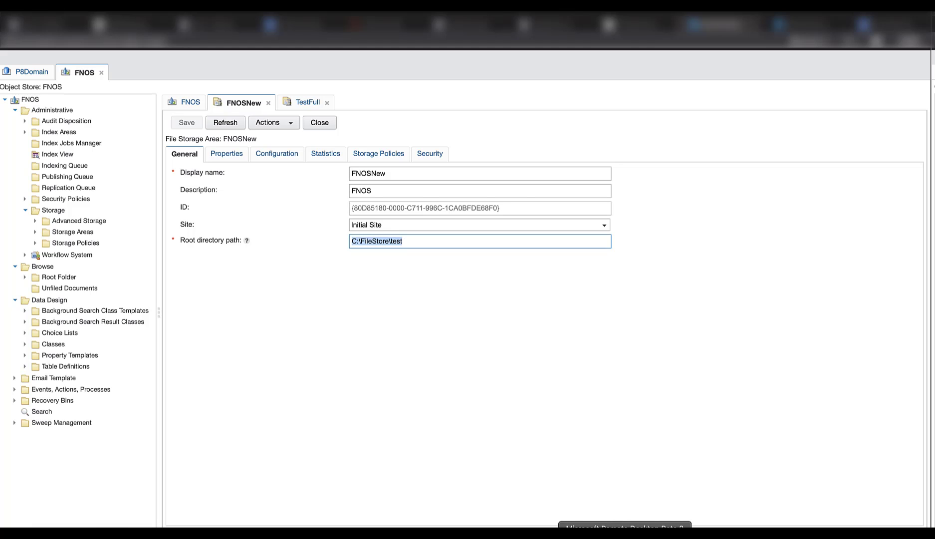
key("super+Tab")
left_click(369, 185)
key("ctrl+c")
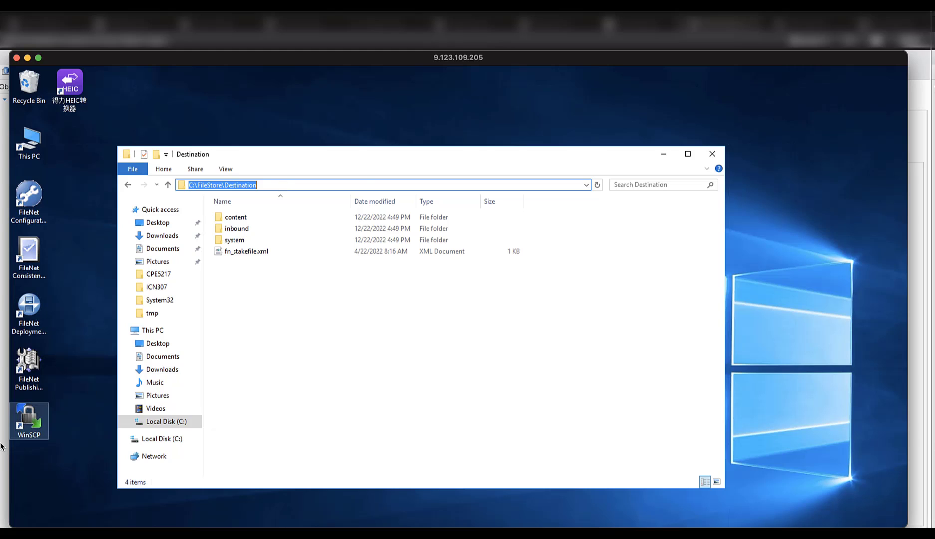
key("super+Tab")
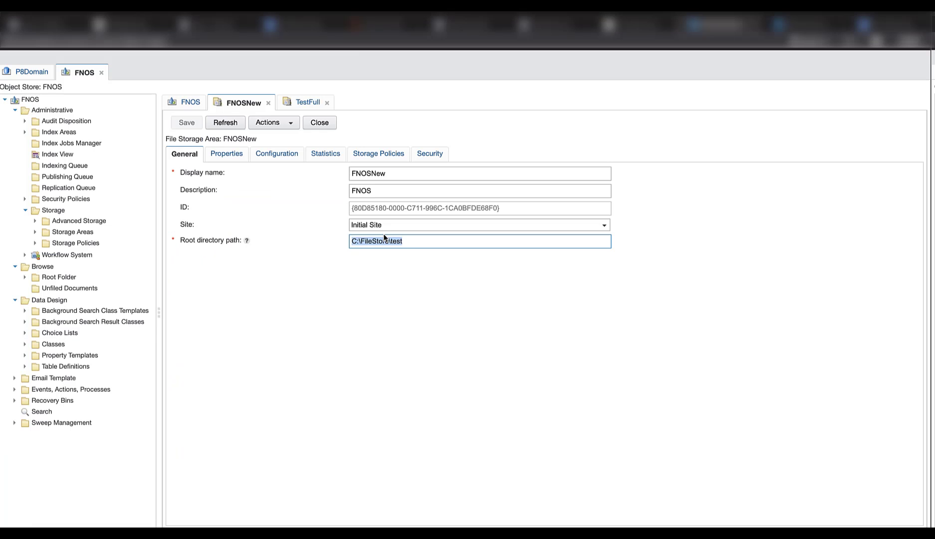
key("ctrl+v")
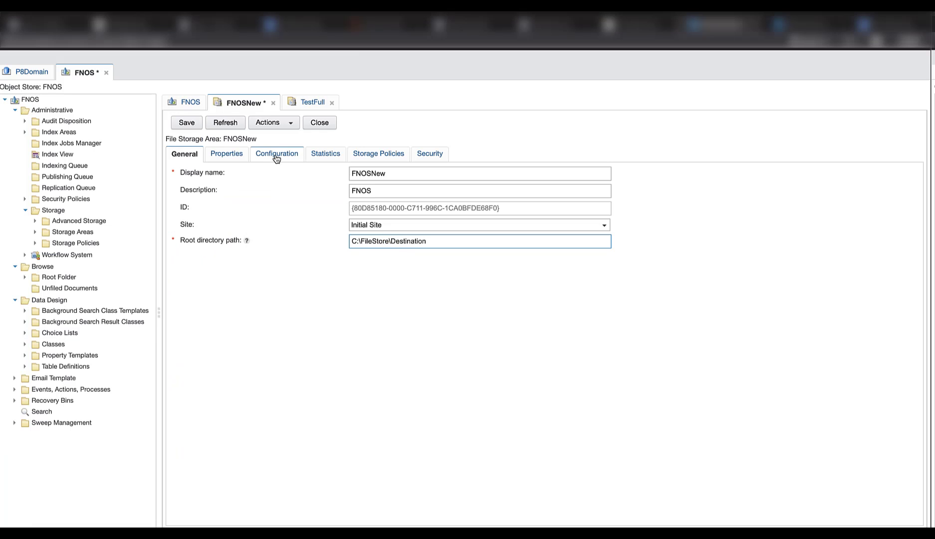
left_click(277, 156)
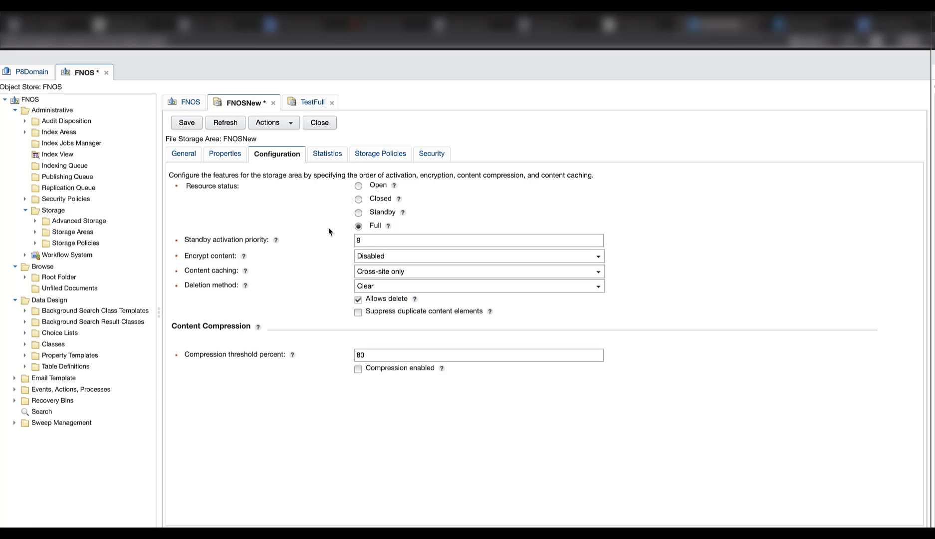
left_click(183, 156)
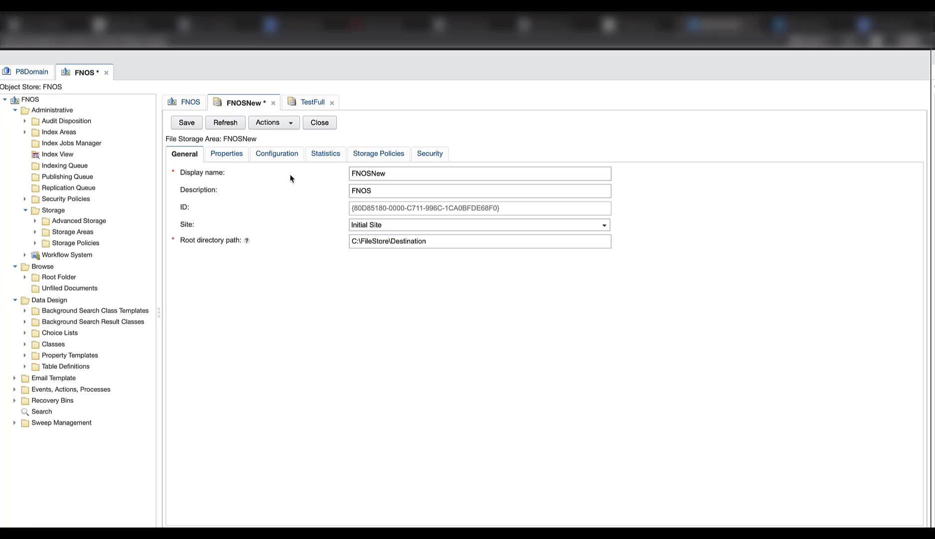
left_click(185, 124)
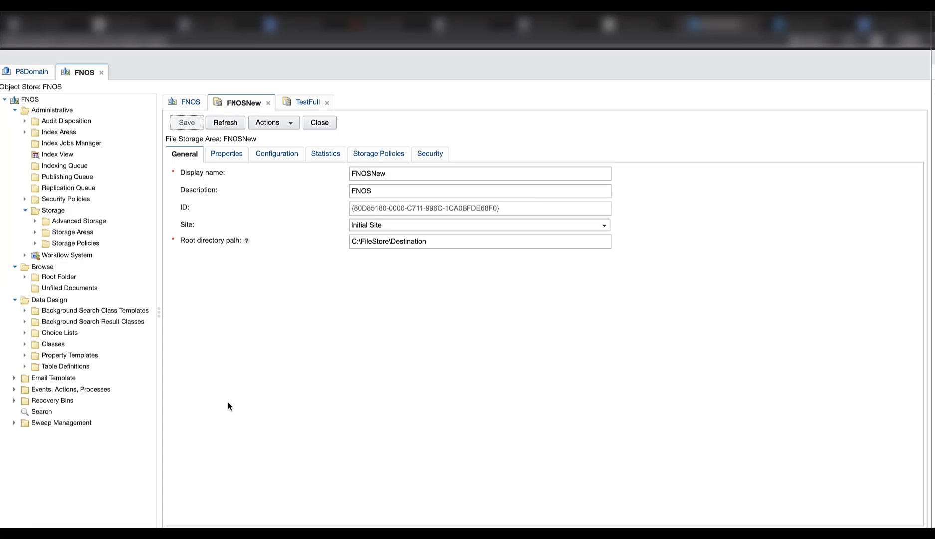
- Start a new object store search with row A set to Storage Area, Equal To
left_click(44, 412)
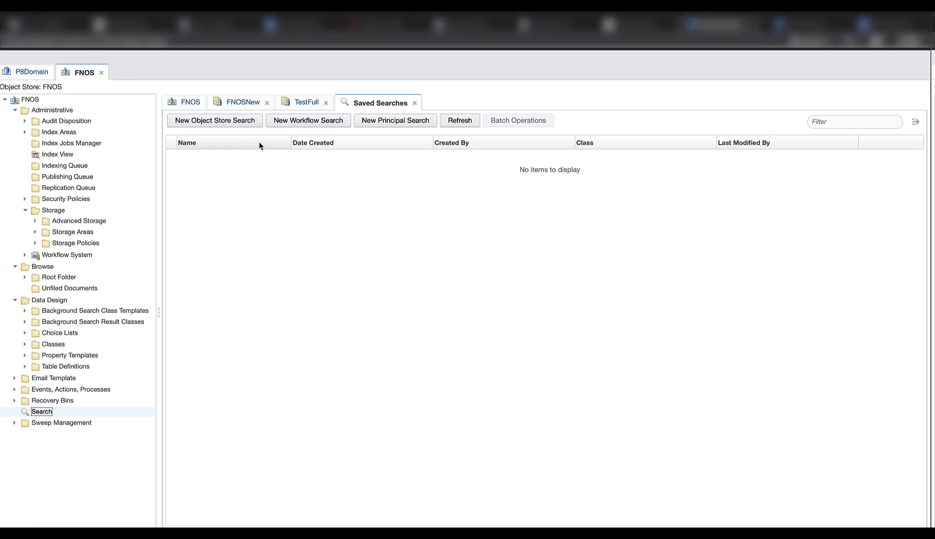
left_click(223, 123)
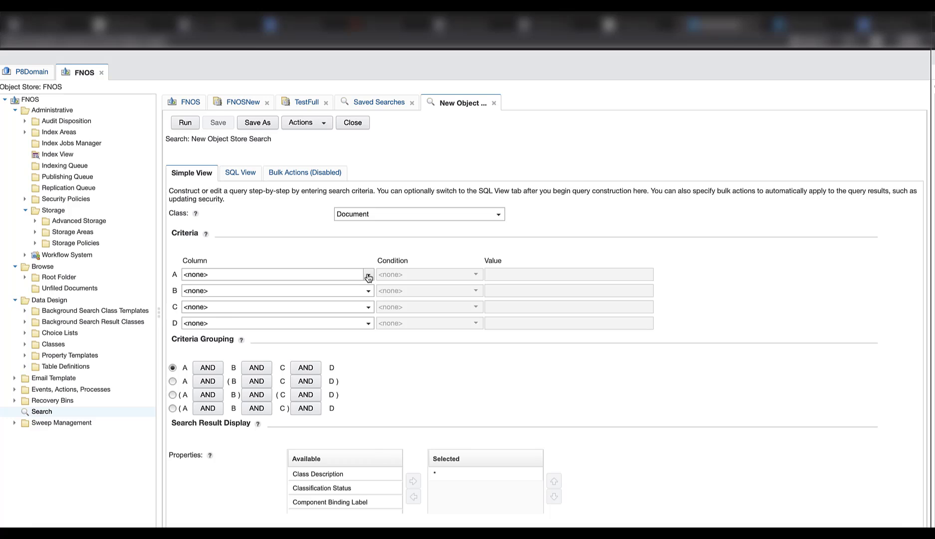
left_click(368, 278)
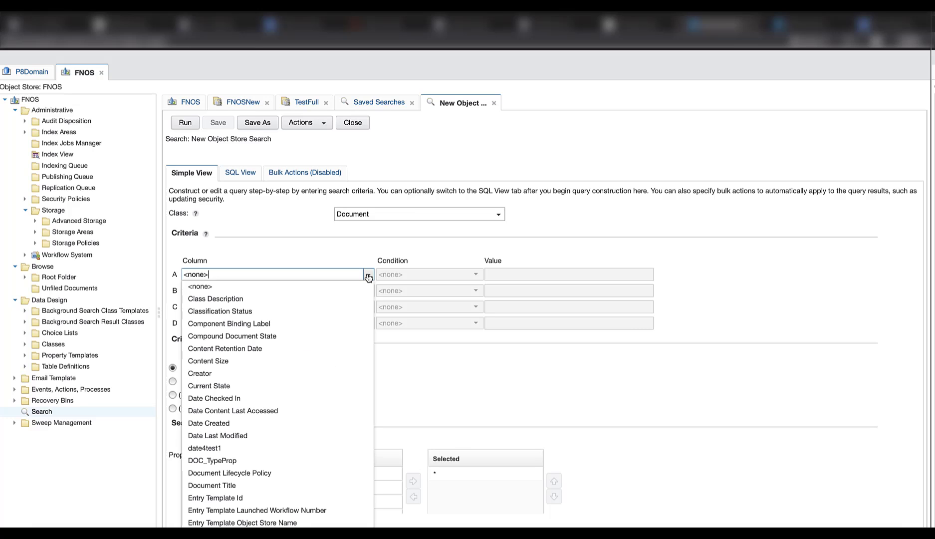
triple_click(212, 275)
type("Security Folder")
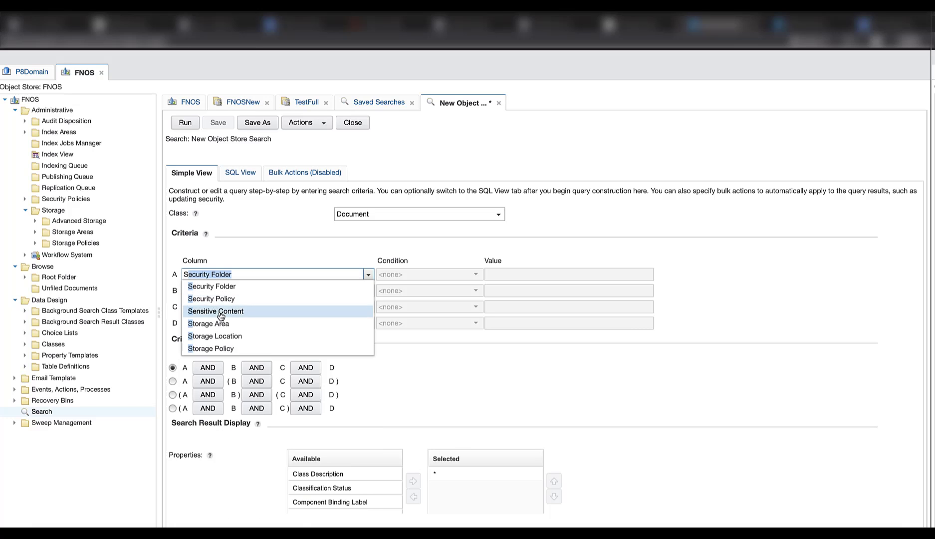
left_click(224, 324)
left_click(368, 276)
left_click(340, 299)
- Copy FNOSNew's object reference and paste it as the row A value
left_click(404, 276)
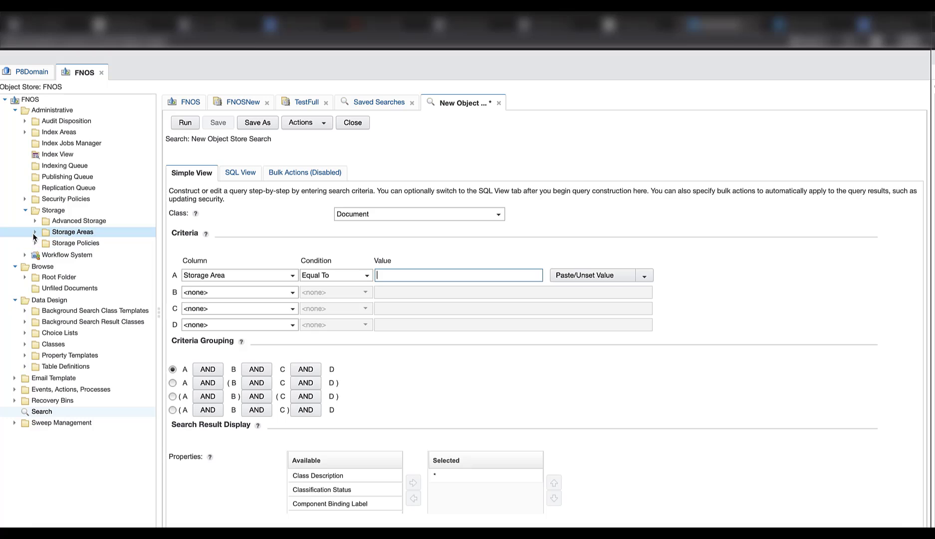
left_click(35, 232)
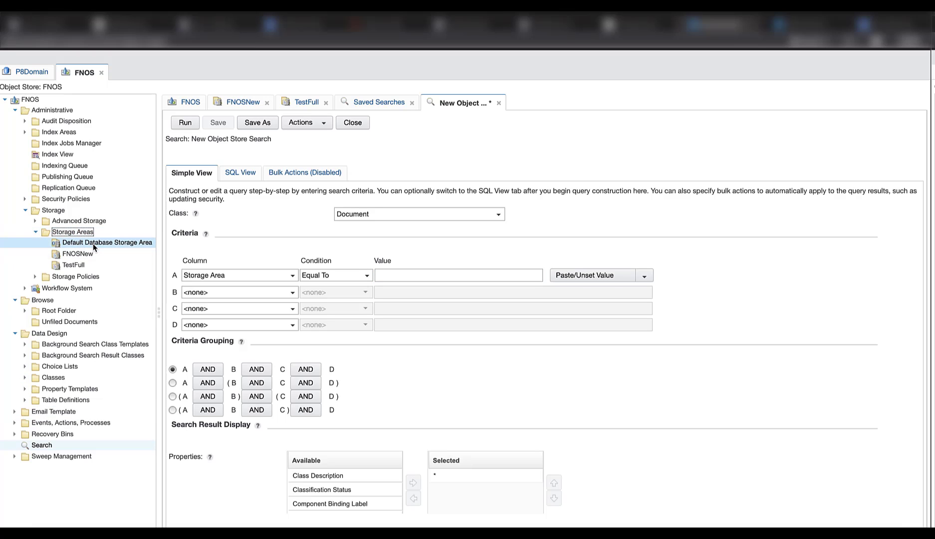
right_click(78, 255)
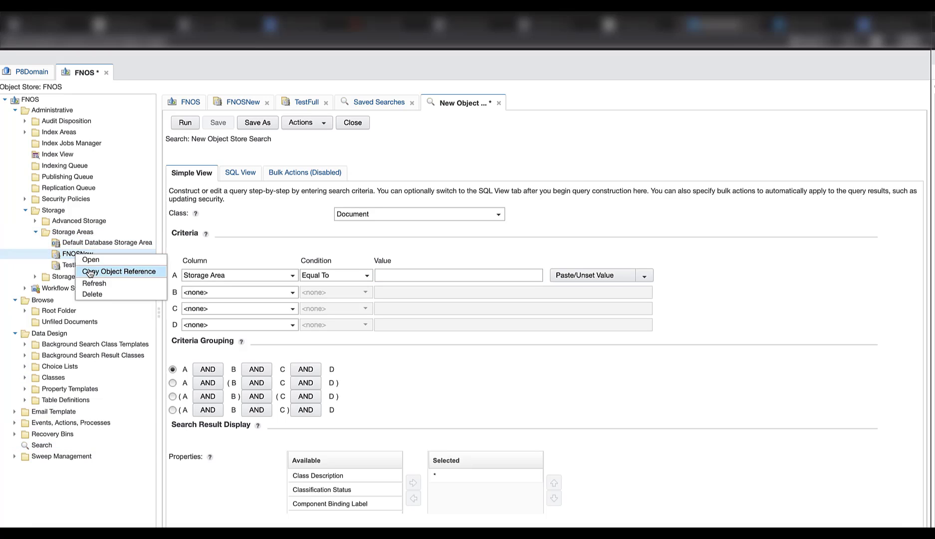
left_click(90, 271)
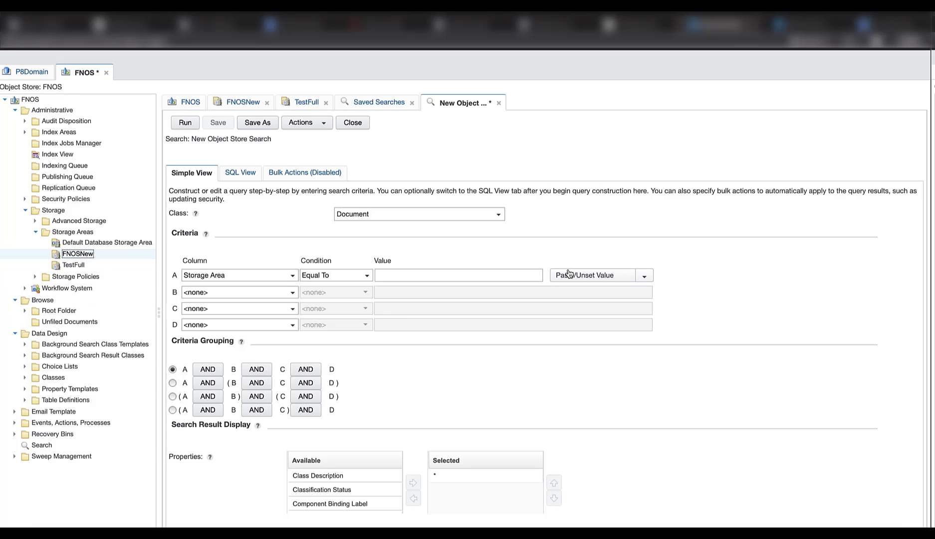
left_click(627, 276)
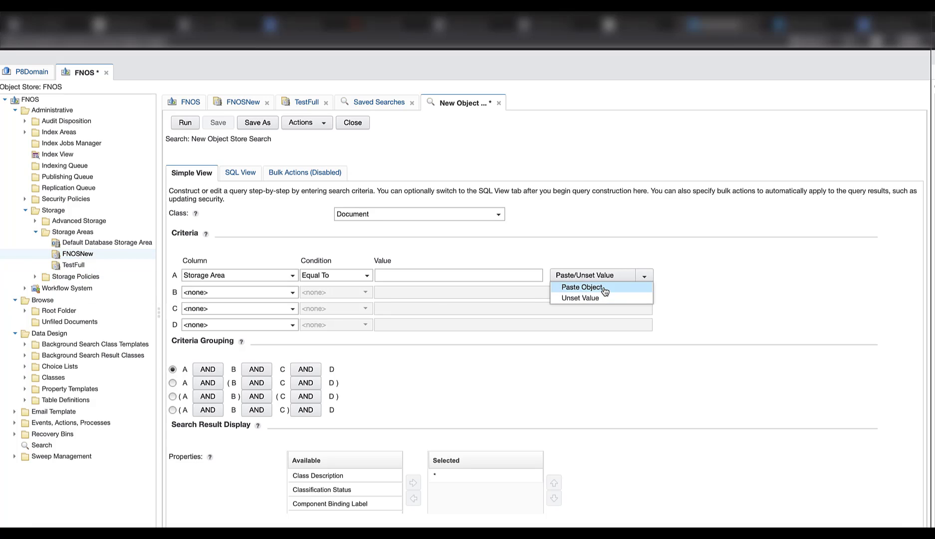
left_click(581, 288)
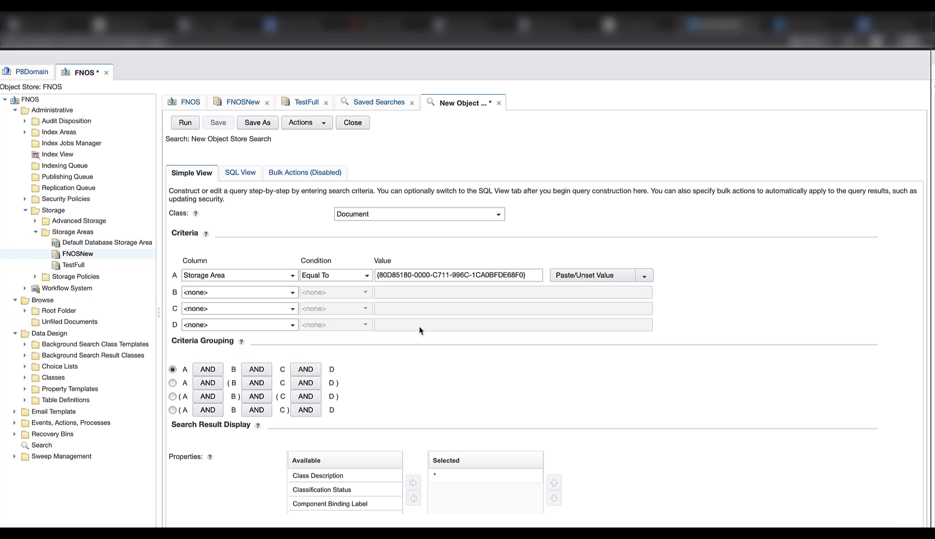
- Run the search, confirm the IMG result's Storage Area is FNOSNew, then open FNOSNew
left_click(185, 123)
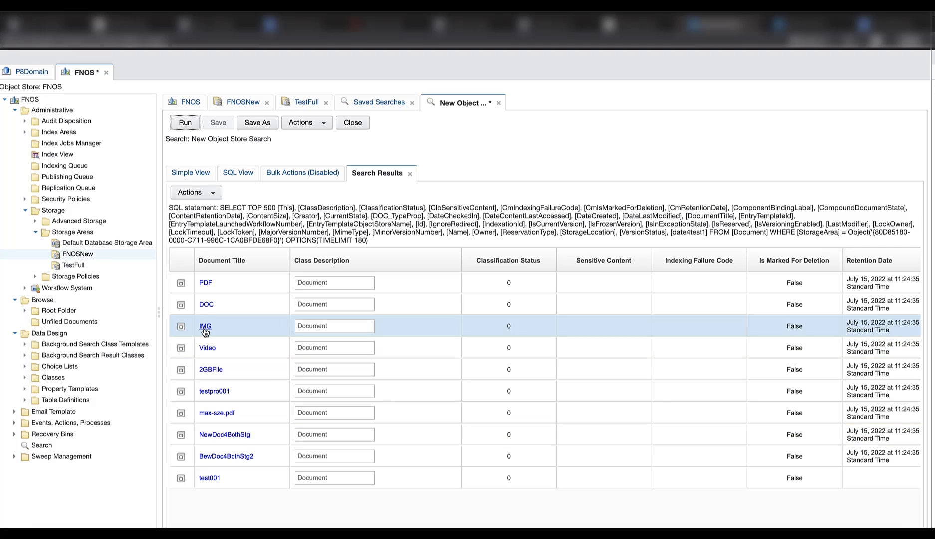
left_click(204, 328)
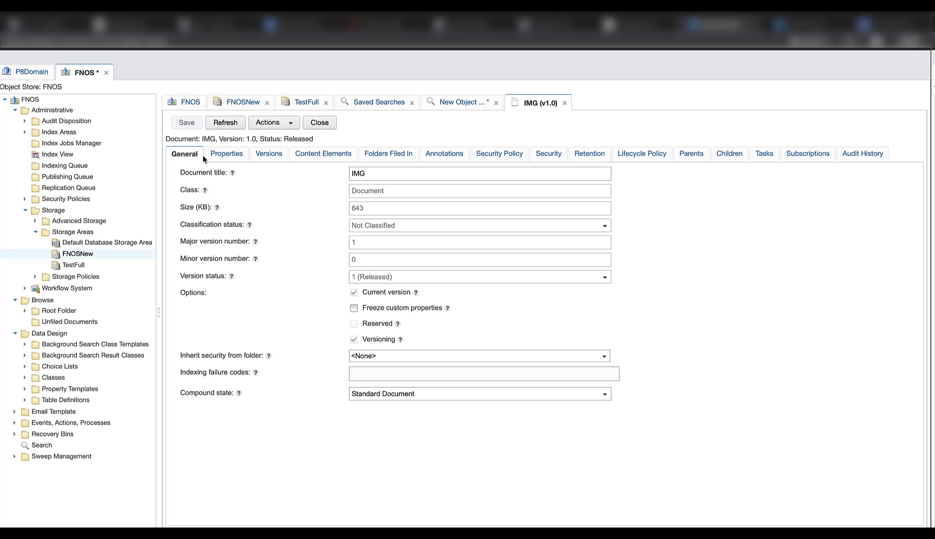
left_click(222, 154)
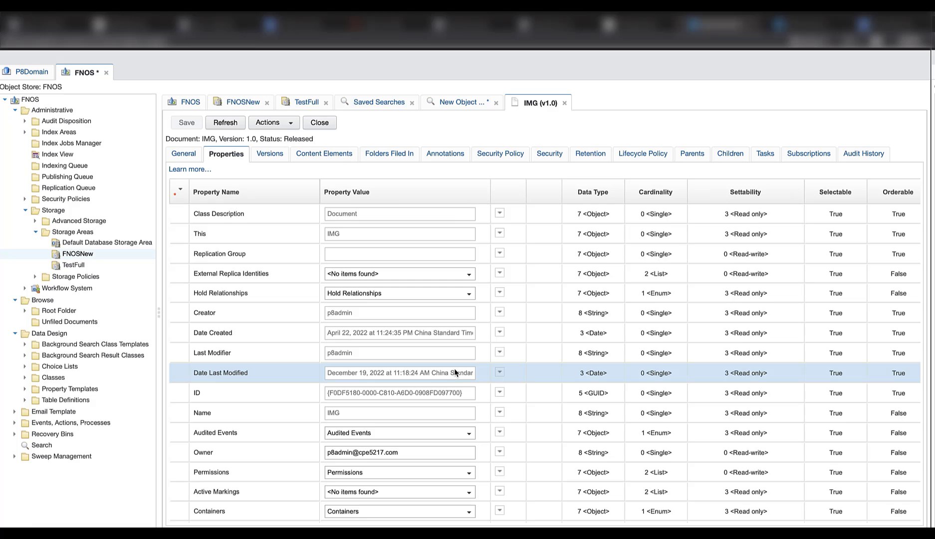
scroll(463, 397, "down", 5)
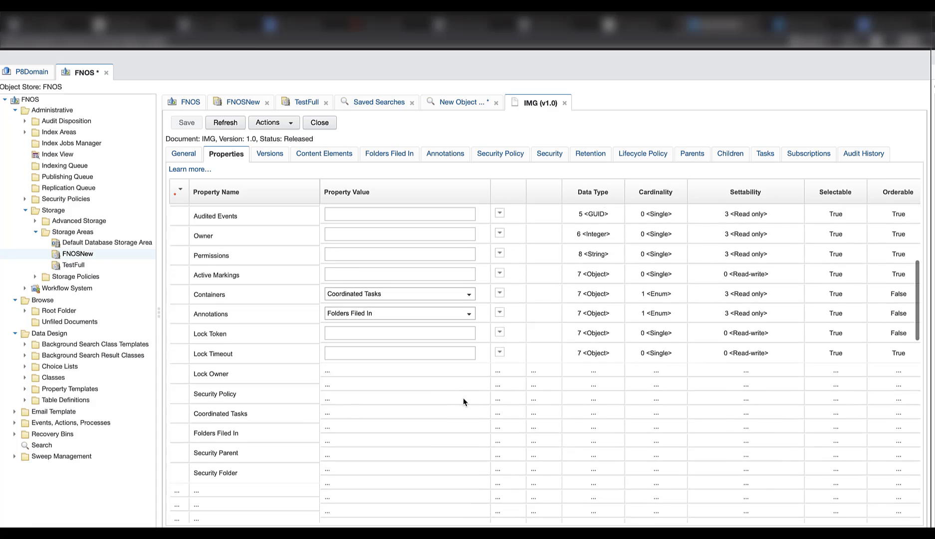
scroll(463, 398, "down", 4)
scroll(463, 397, "down", 2)
scroll(464, 397, "down", 8)
scroll(463, 398, "down", 3)
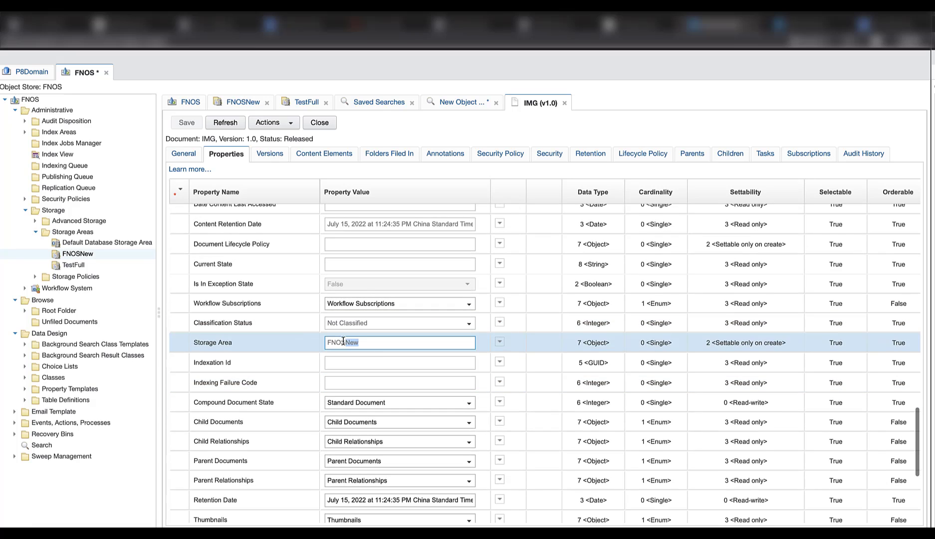
left_click(369, 342)
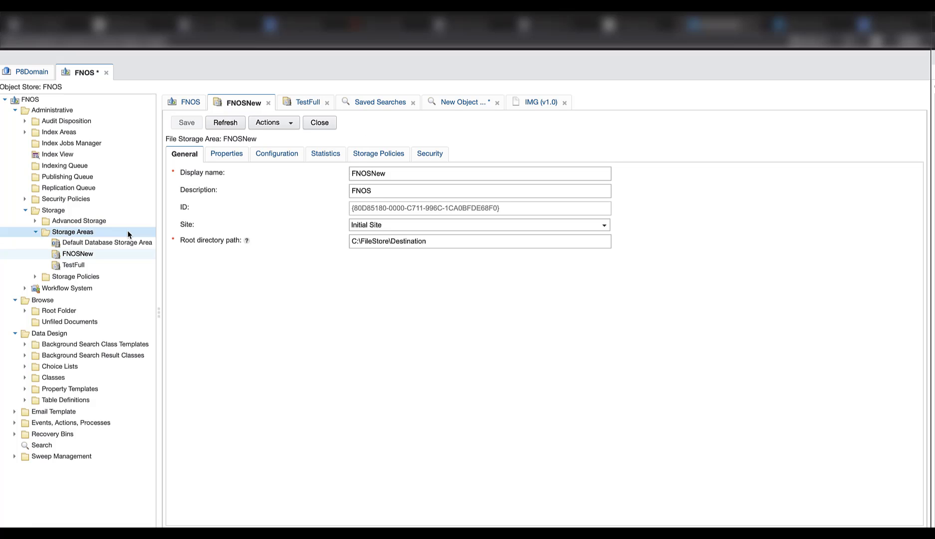
- Set the TestFull storage area's resource status to Full
left_click(75, 265)
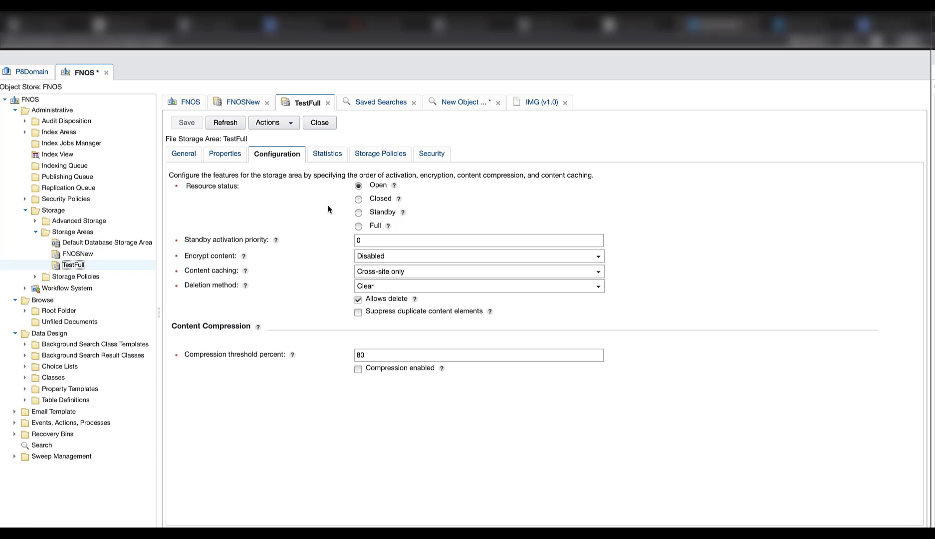
left_click(359, 226)
left_click(359, 226)
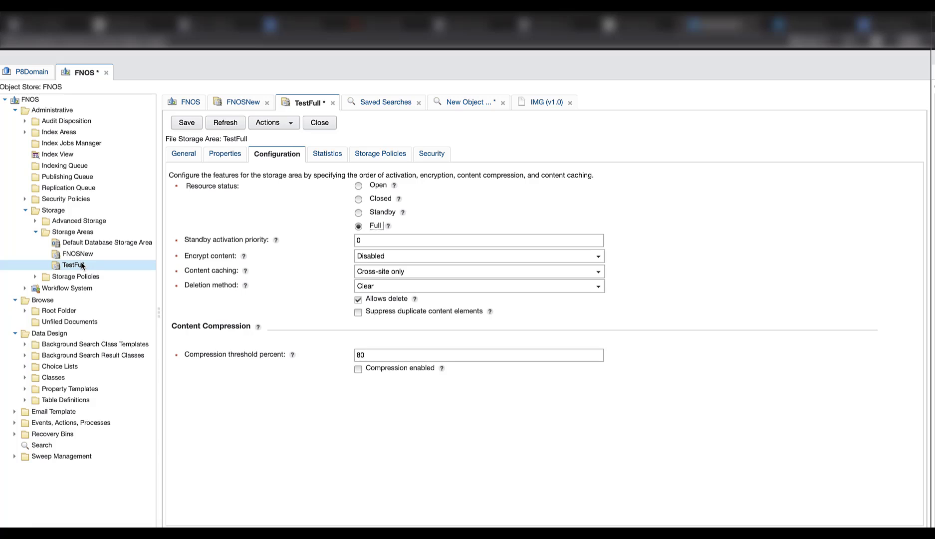
- Set FNOSNew's resource status to Open in its configuration and save
left_click(73, 255)
left_click(274, 158)
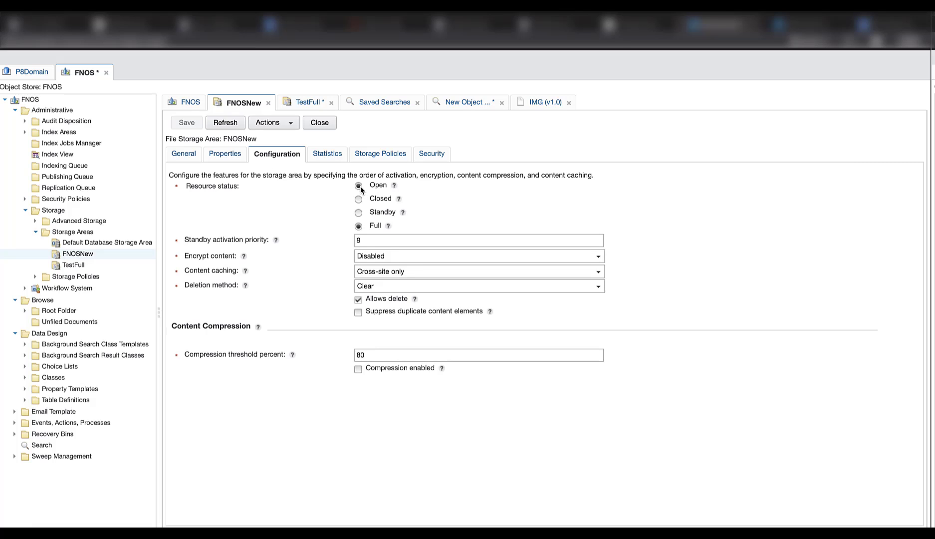
left_click(359, 186)
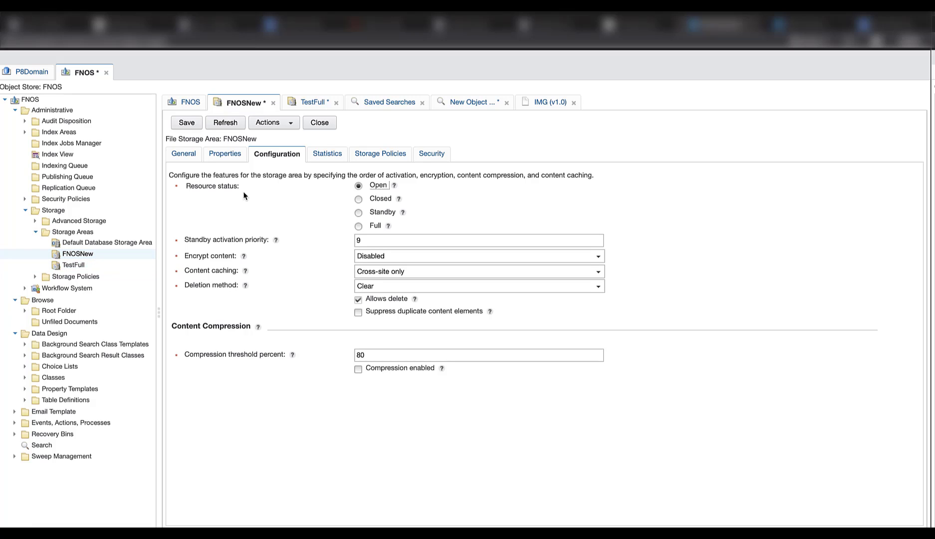
left_click(187, 125)
- Save TestFull's Full status, then go back to FNOSNew's configuration
left_click(482, 104)
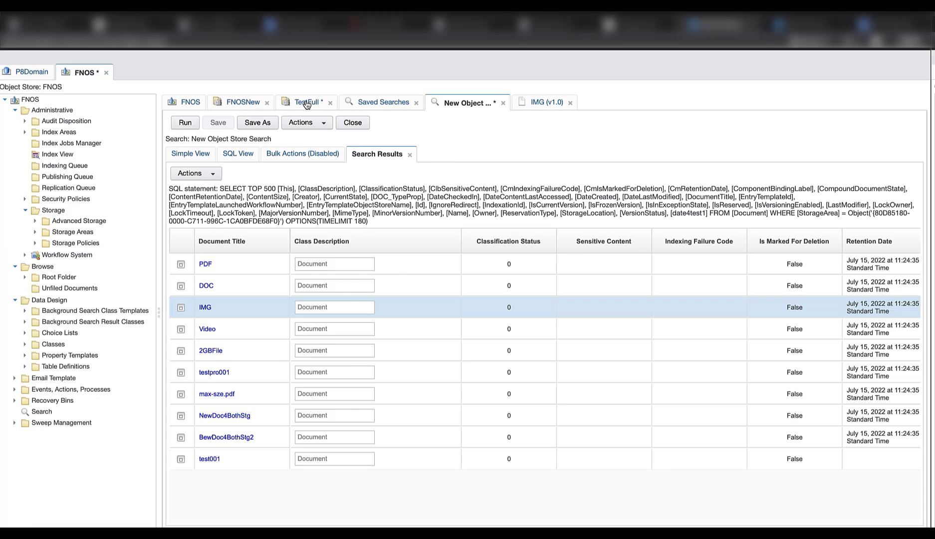
left_click(307, 104)
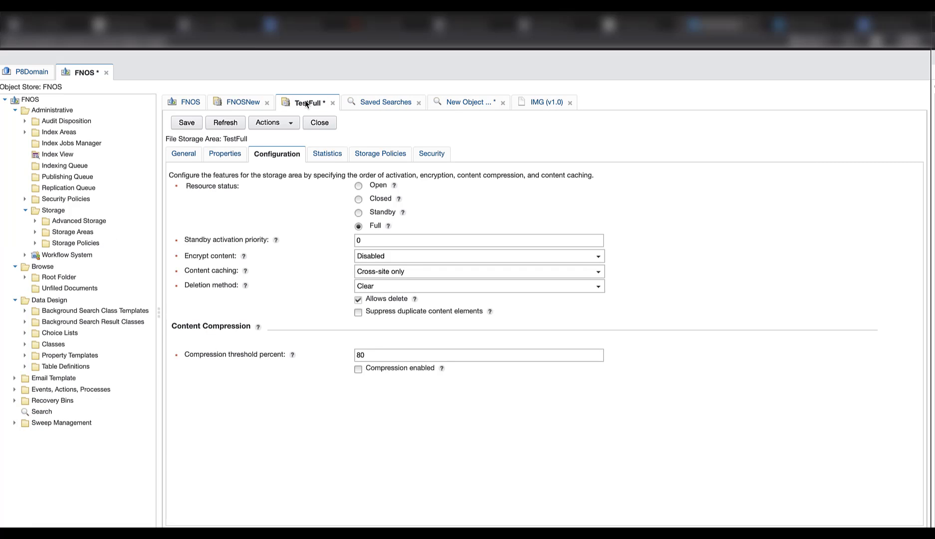
left_click(188, 124)
left_click(243, 103)
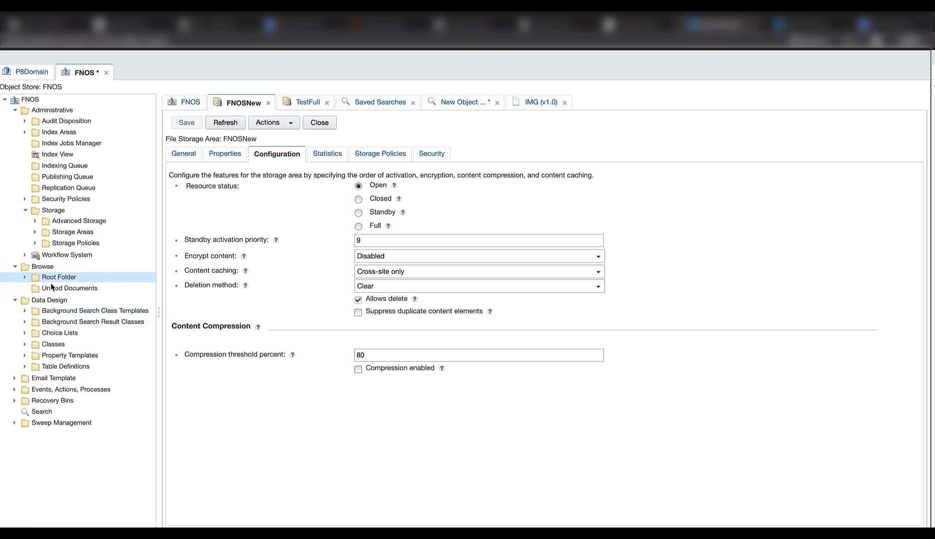
- Start a new document in the NY folder titled test002
left_click(24, 277)
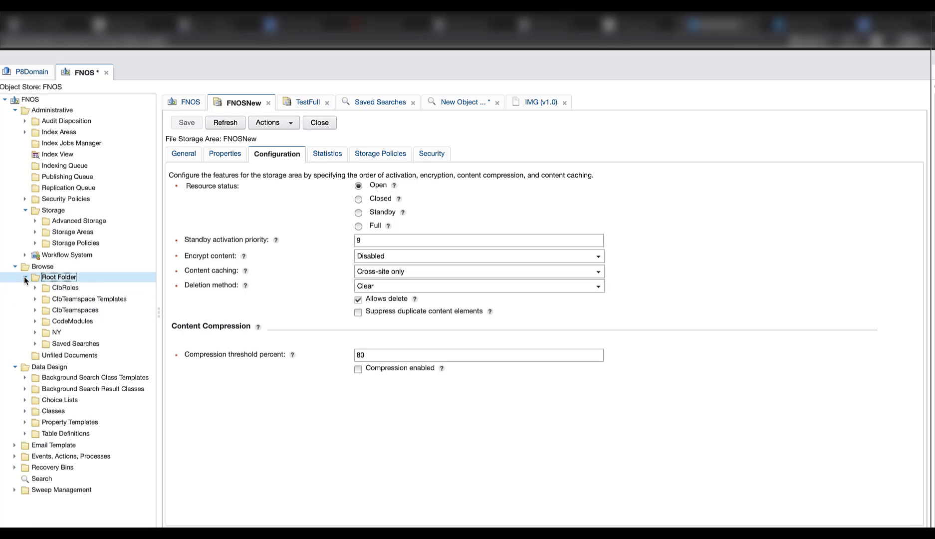
left_click(56, 333)
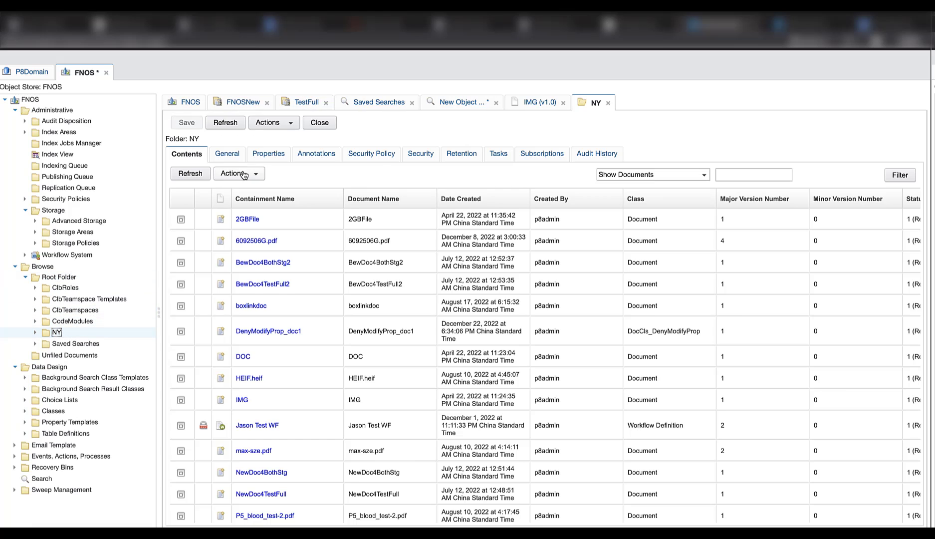
left_click(284, 124)
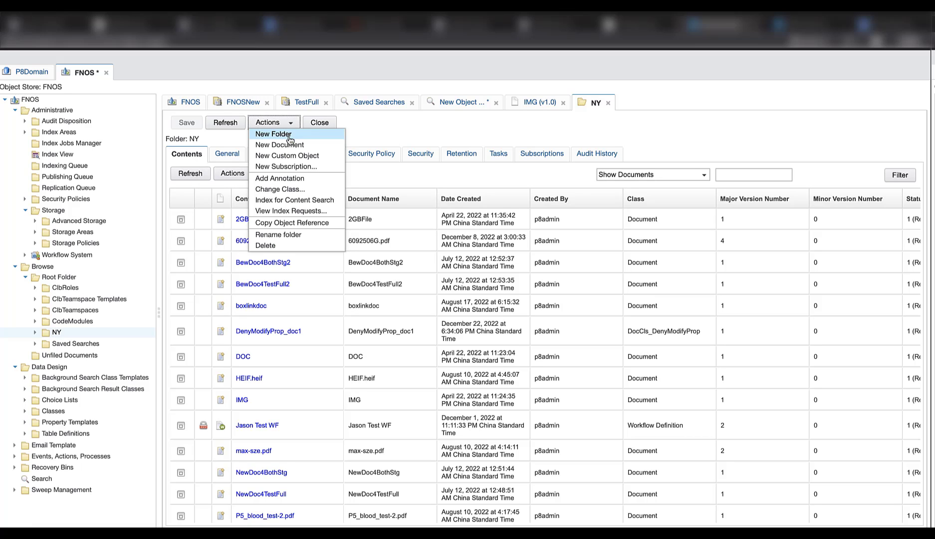
left_click(288, 145)
left_click(361, 170)
type("test002")
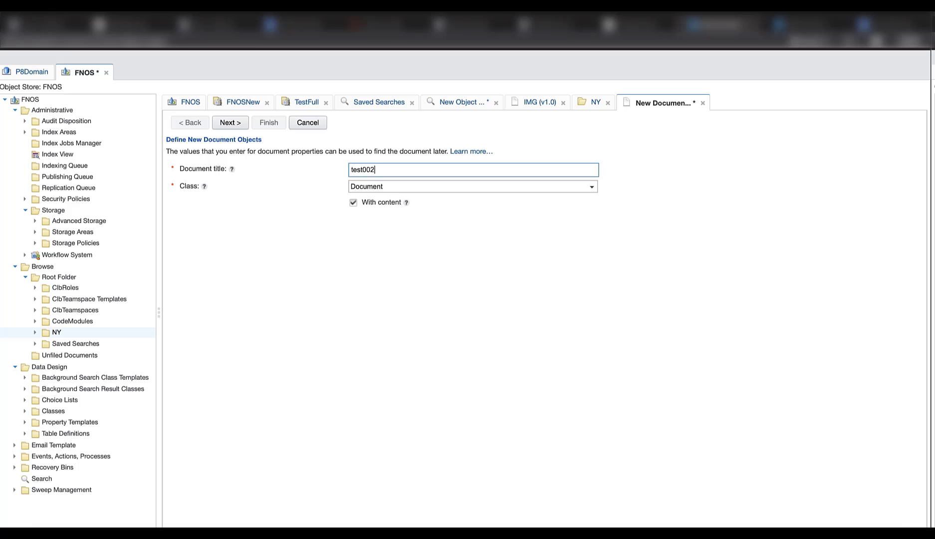
left_click(230, 122)
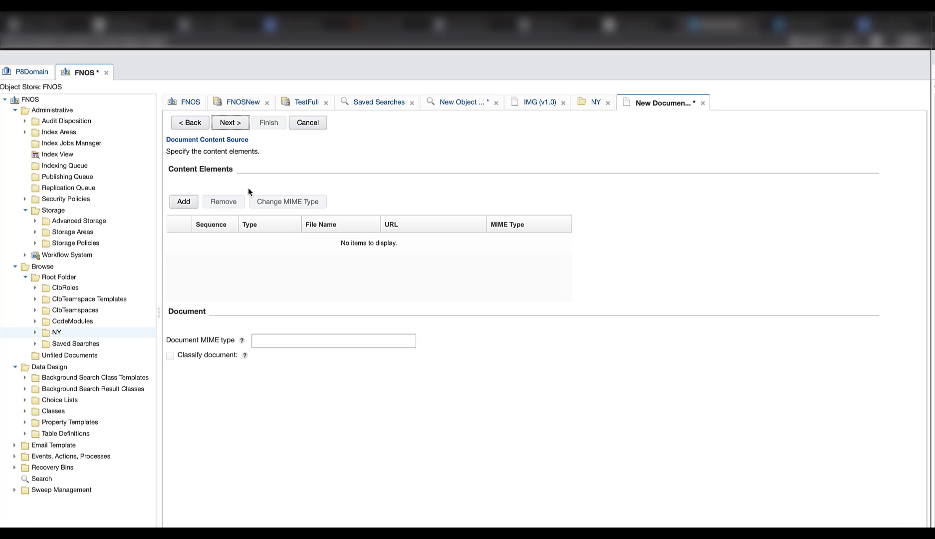
- Upload Screen Shot 2022-12-23 at 00.46.27.png from the Desktop as the document's content
left_click(184, 204)
left_click(573, 288)
scroll(280, 390, "down", 15)
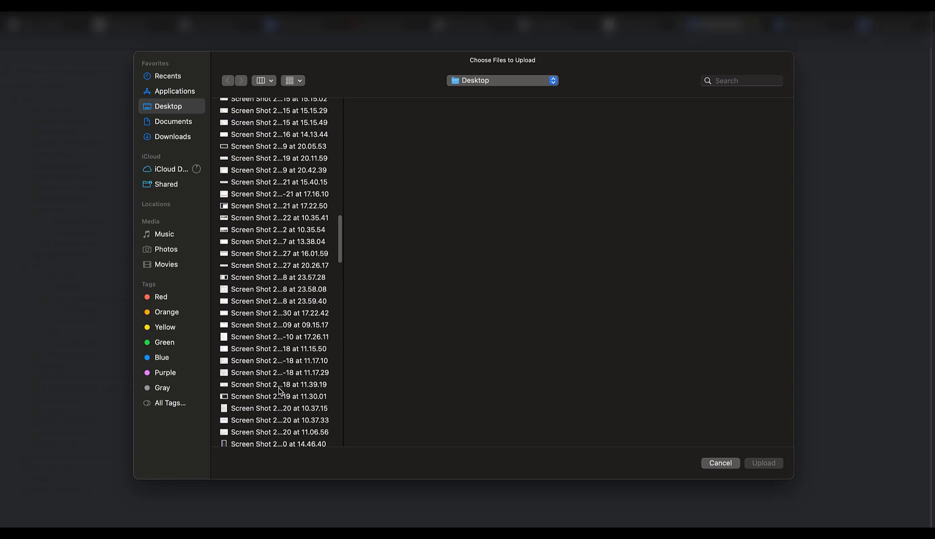
left_click(280, 385)
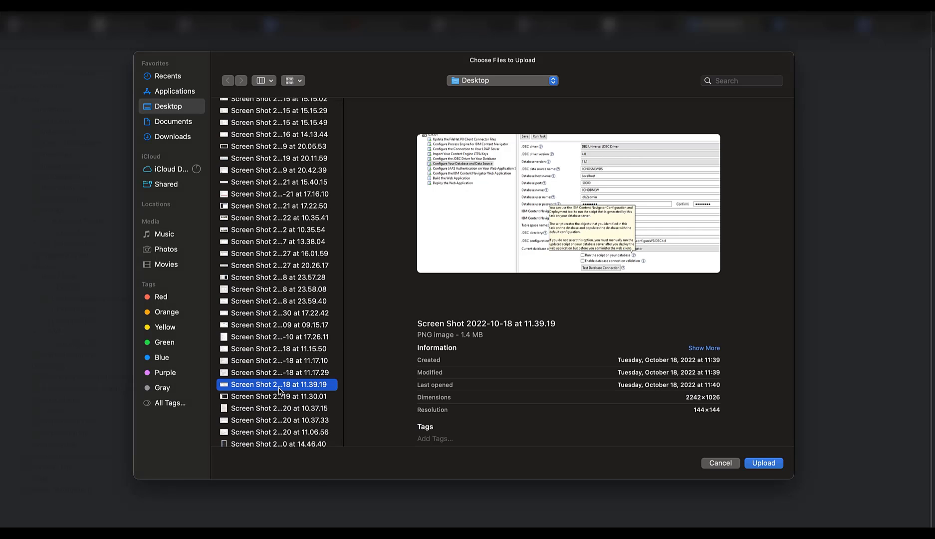
key("Down")
key("Down")
key("Down")
key("Down")
key("Down")
key("Down")
key("Down")
key("Down")
key("Down")
key("Down")
key("Down")
key("Down")
key("Down")
key("Down")
key("Down")
key("Down")
key("Down")
key("Down")
key("Down")
key("Down")
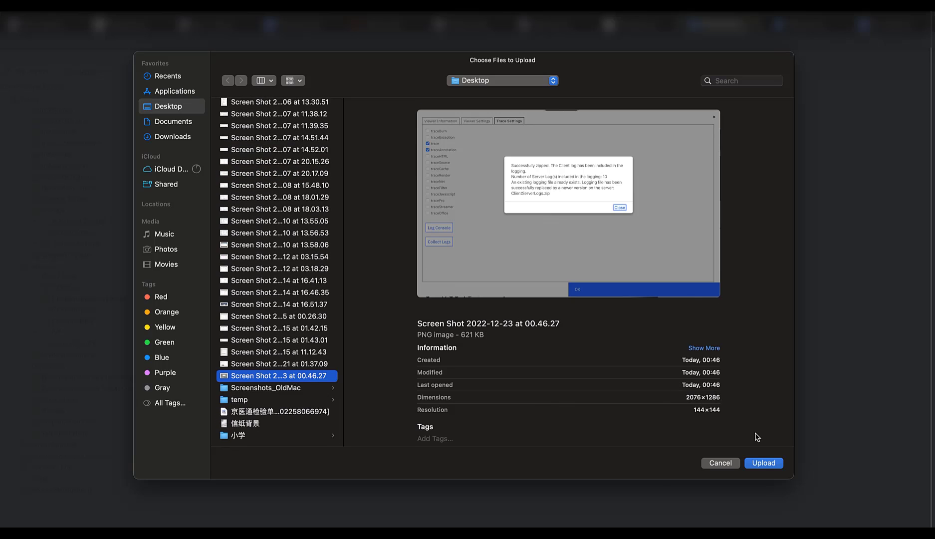
left_click(764, 463)
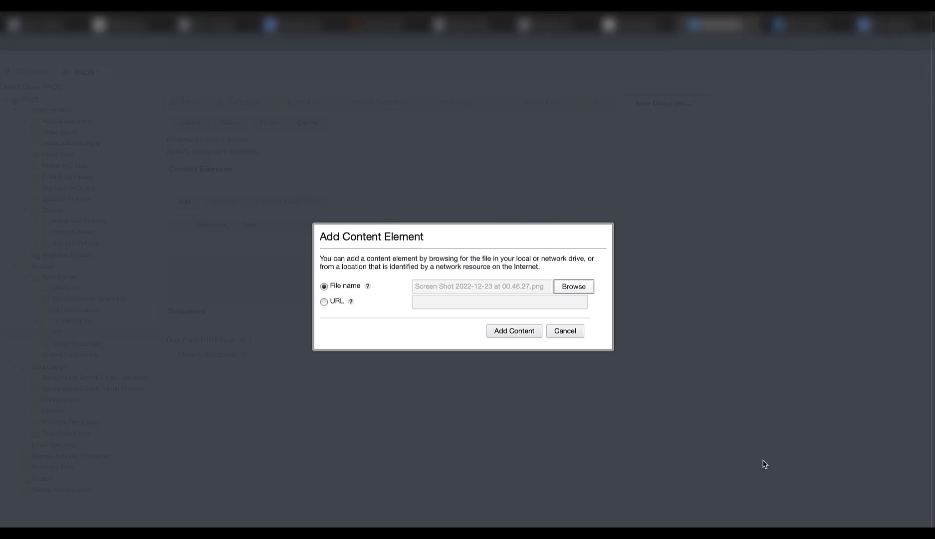
left_click(520, 332)
left_click(238, 125)
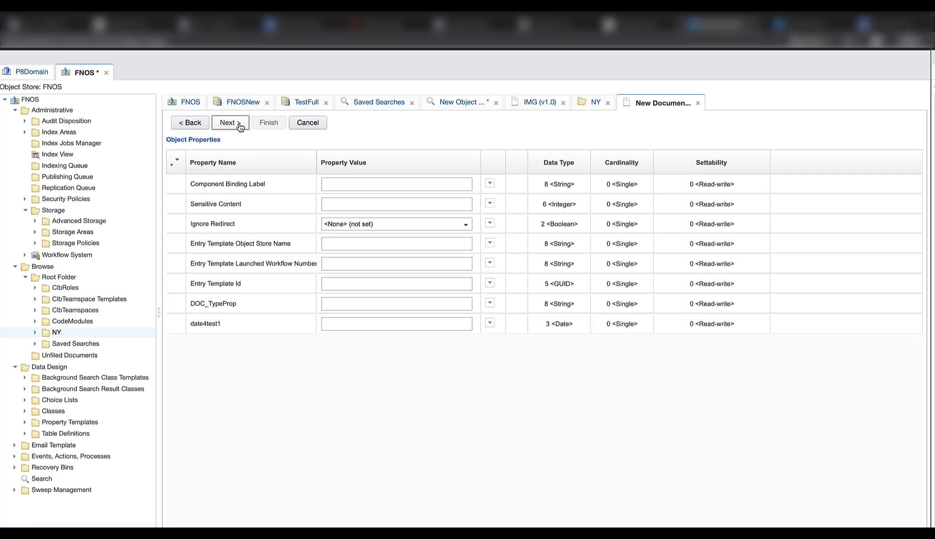
- Accept defaults on the properties, versioning and retention pages and finish creating test002
left_click(239, 126)
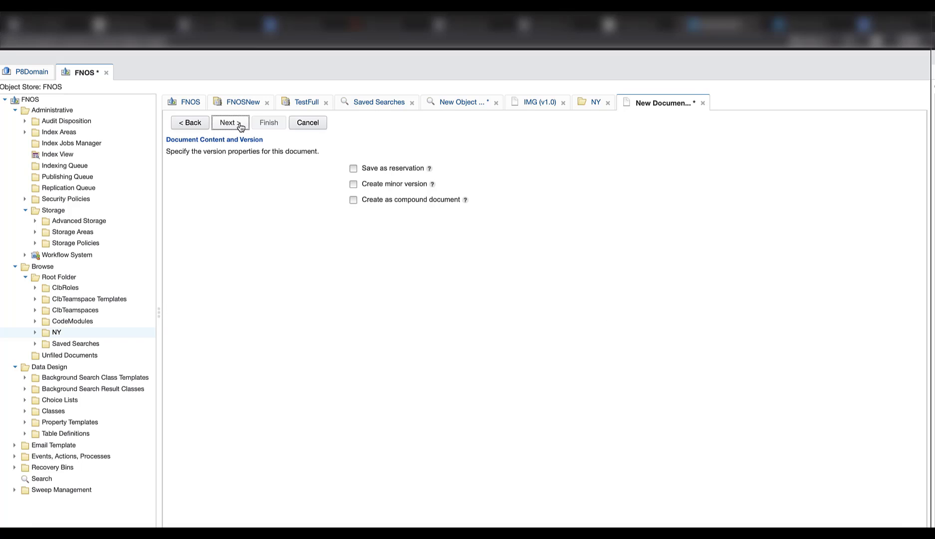
left_click(240, 125)
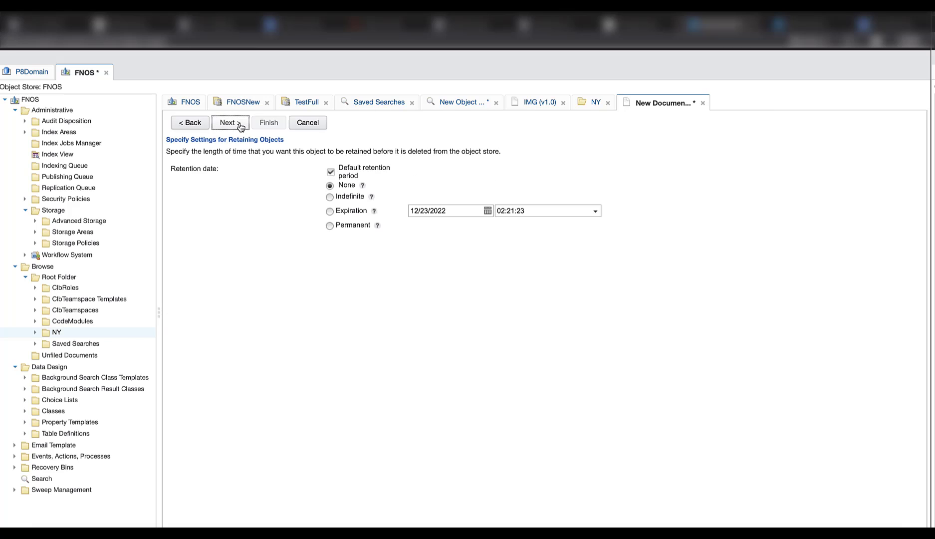
left_click(241, 126)
left_click(240, 127)
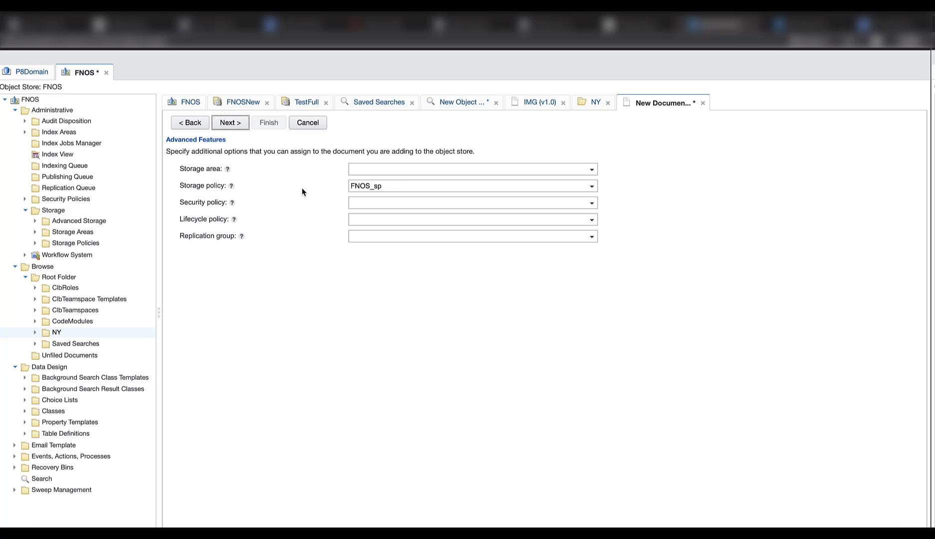
left_click(242, 123)
left_click(270, 124)
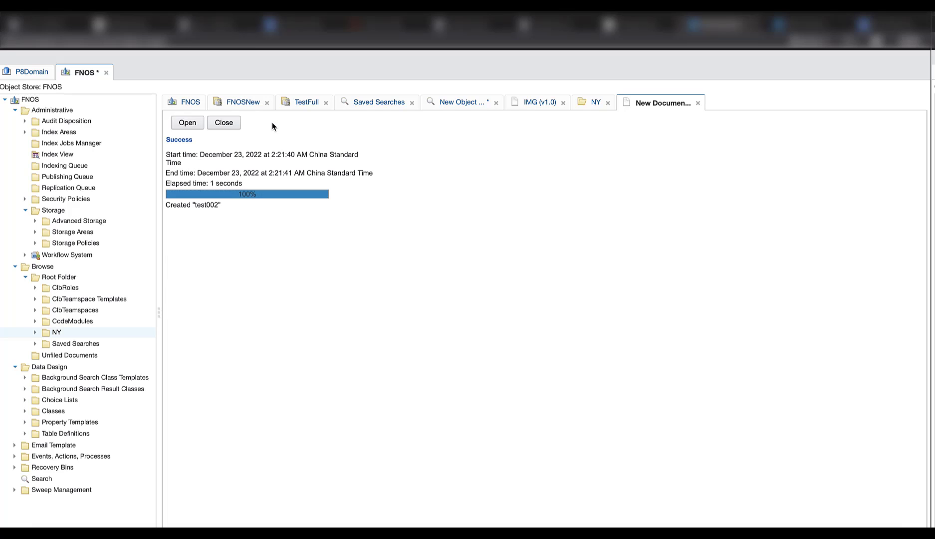
- Open test002's properties and highlight its Storage Area value, FNOSNew
left_click(192, 123)
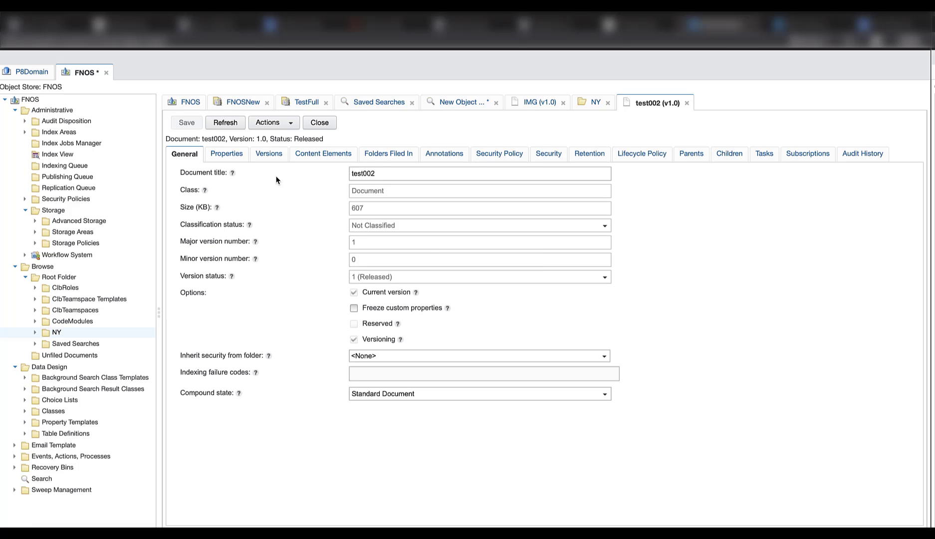
left_click(228, 154)
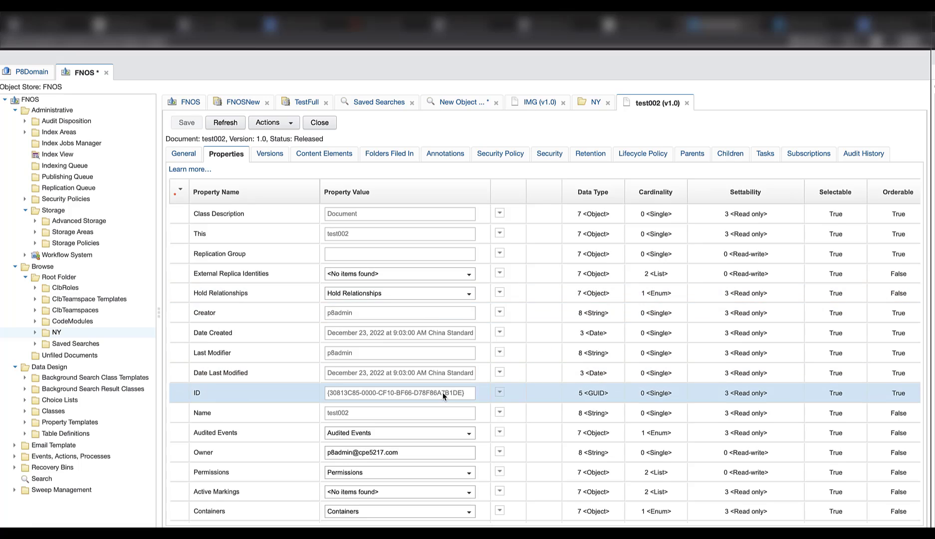
scroll(443, 395, "down", 10)
scroll(443, 396, "down", 10)
scroll(443, 394, "down", 5)
scroll(434, 368, "down", 5)
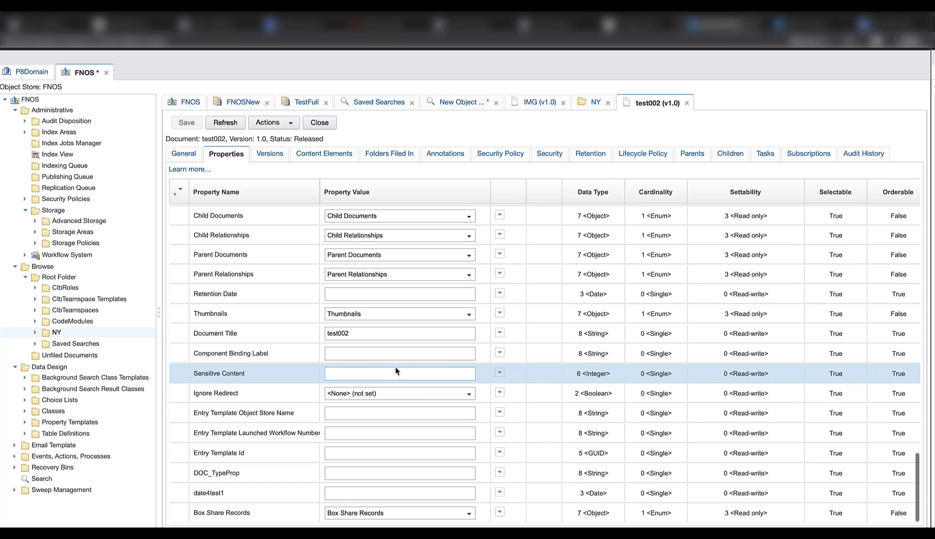
scroll(423, 369, "up", 4)
scroll(424, 368, "up", 5)
scroll(423, 368, "up", 5)
scroll(423, 365, "up", 5)
scroll(423, 368, "up", 5)
scroll(423, 368, "up", 1)
scroll(423, 369, "down", 15)
scroll(423, 369, "down", 5)
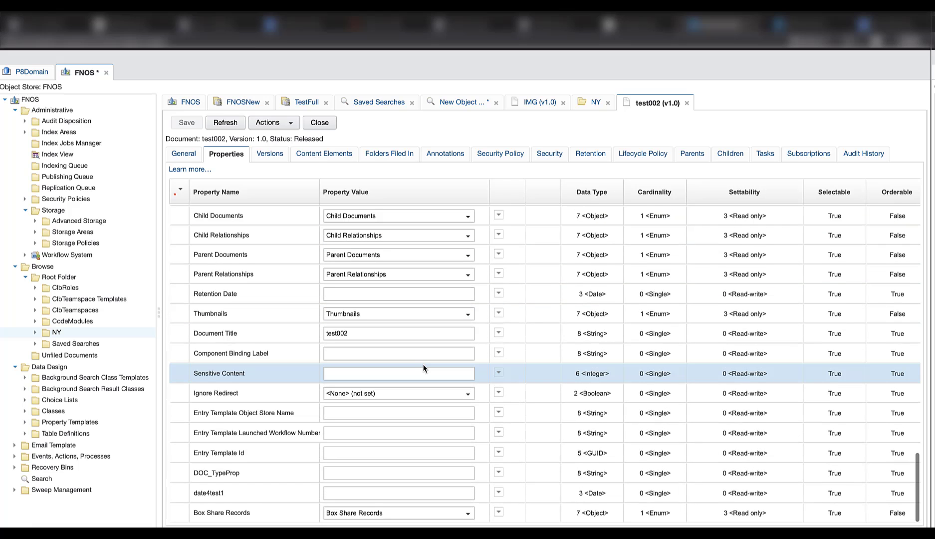
scroll(424, 368, "up", 5)
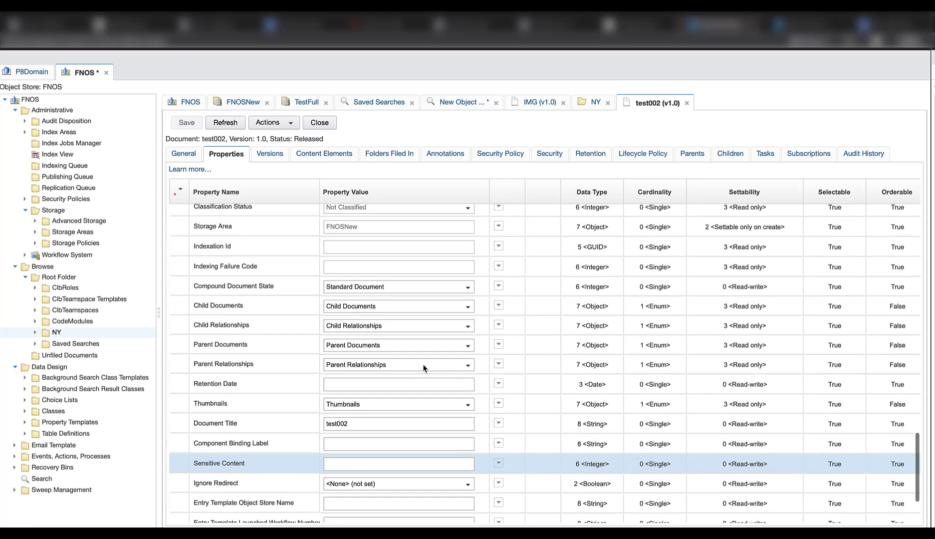
scroll(423, 368, "up", 1)
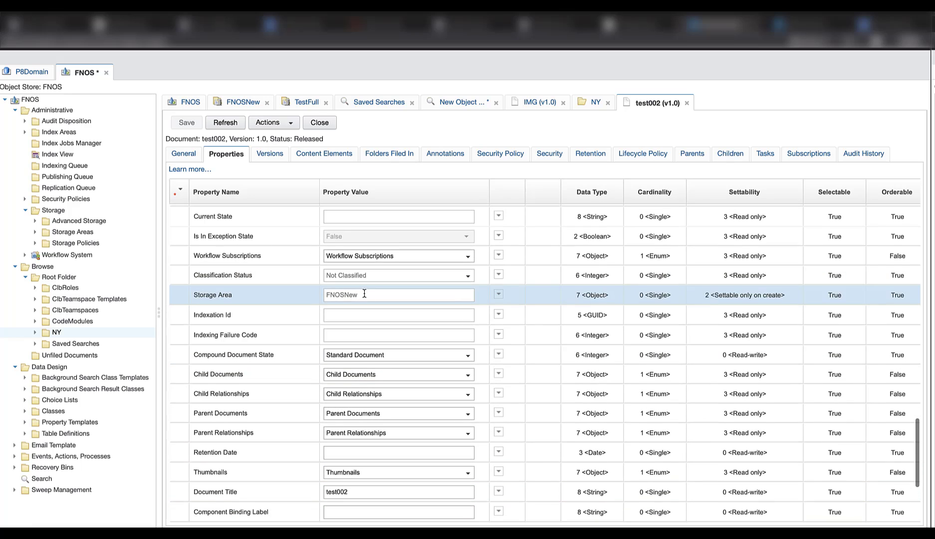
left_click_drag(364, 292, 321, 294)
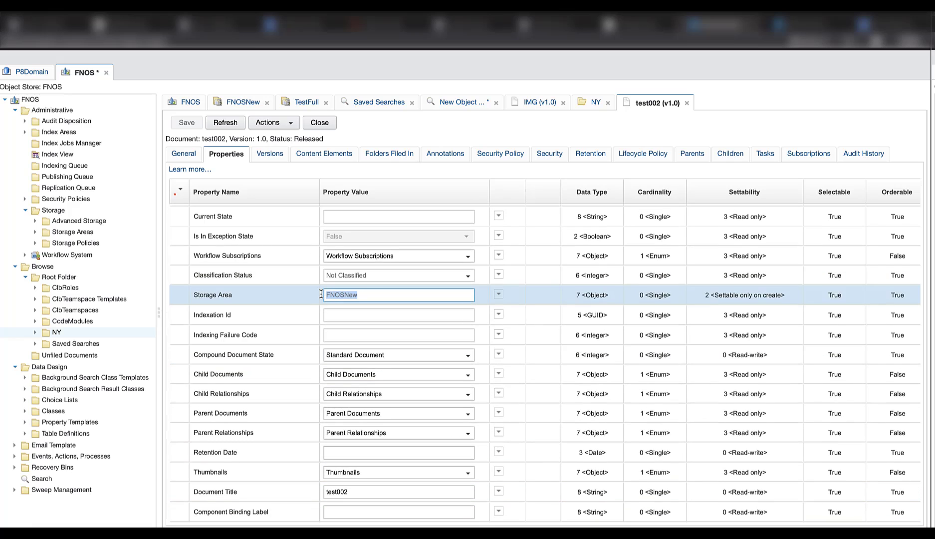
- Go back to FNOSNew's General settings to see root path C:\FileStore\Destination
left_click(244, 103)
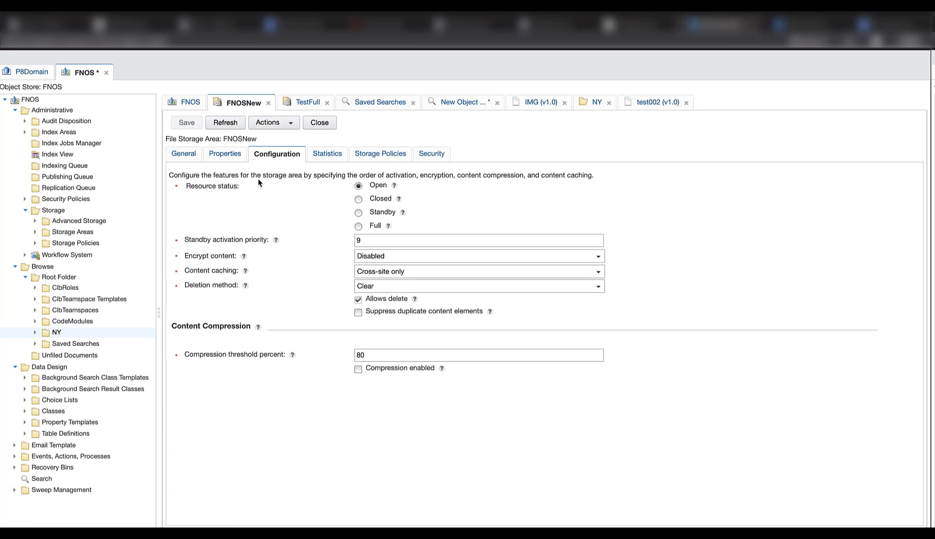
left_click(193, 158)
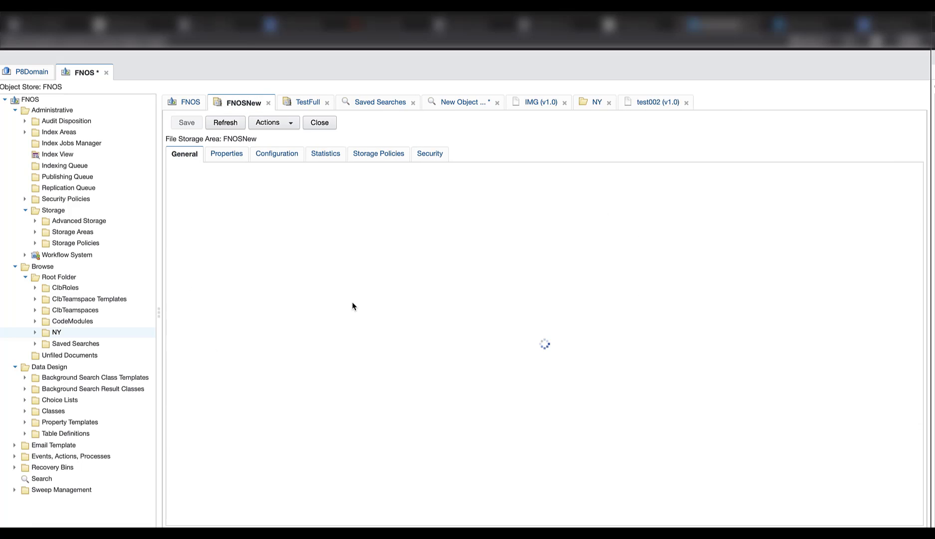